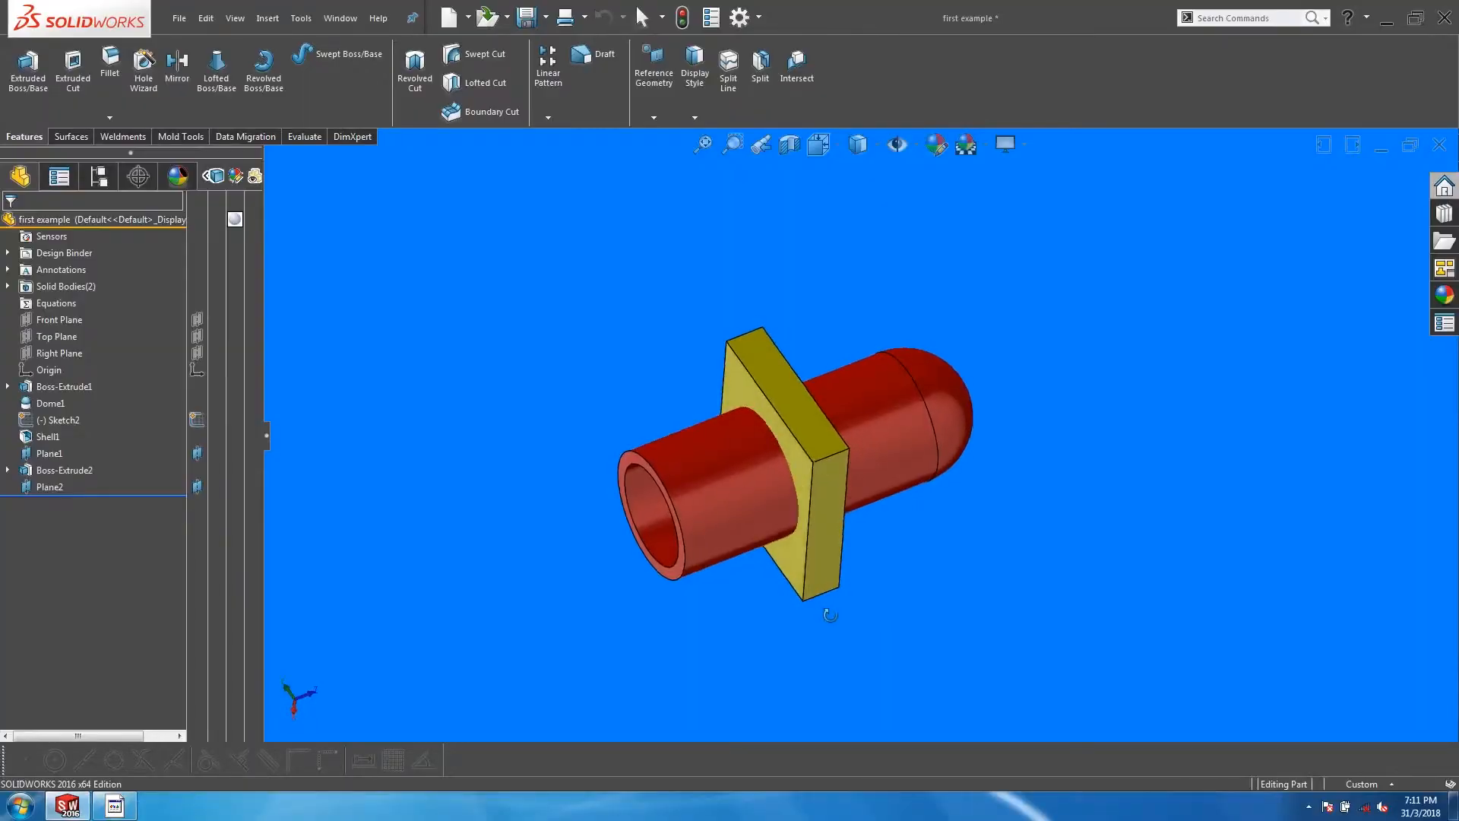
Review the Merge result option in the square plate's extrusion definition (Boss-Extrude2) and close the definition
mouse_move(830, 609)
middle_mouse_down()
mouse_move(805, 521)
mouse_move(648, 496)
mouse_move(620, 560)
mouse_move(868, 491)
mouse_move(853, 598)
middle_mouse_up()
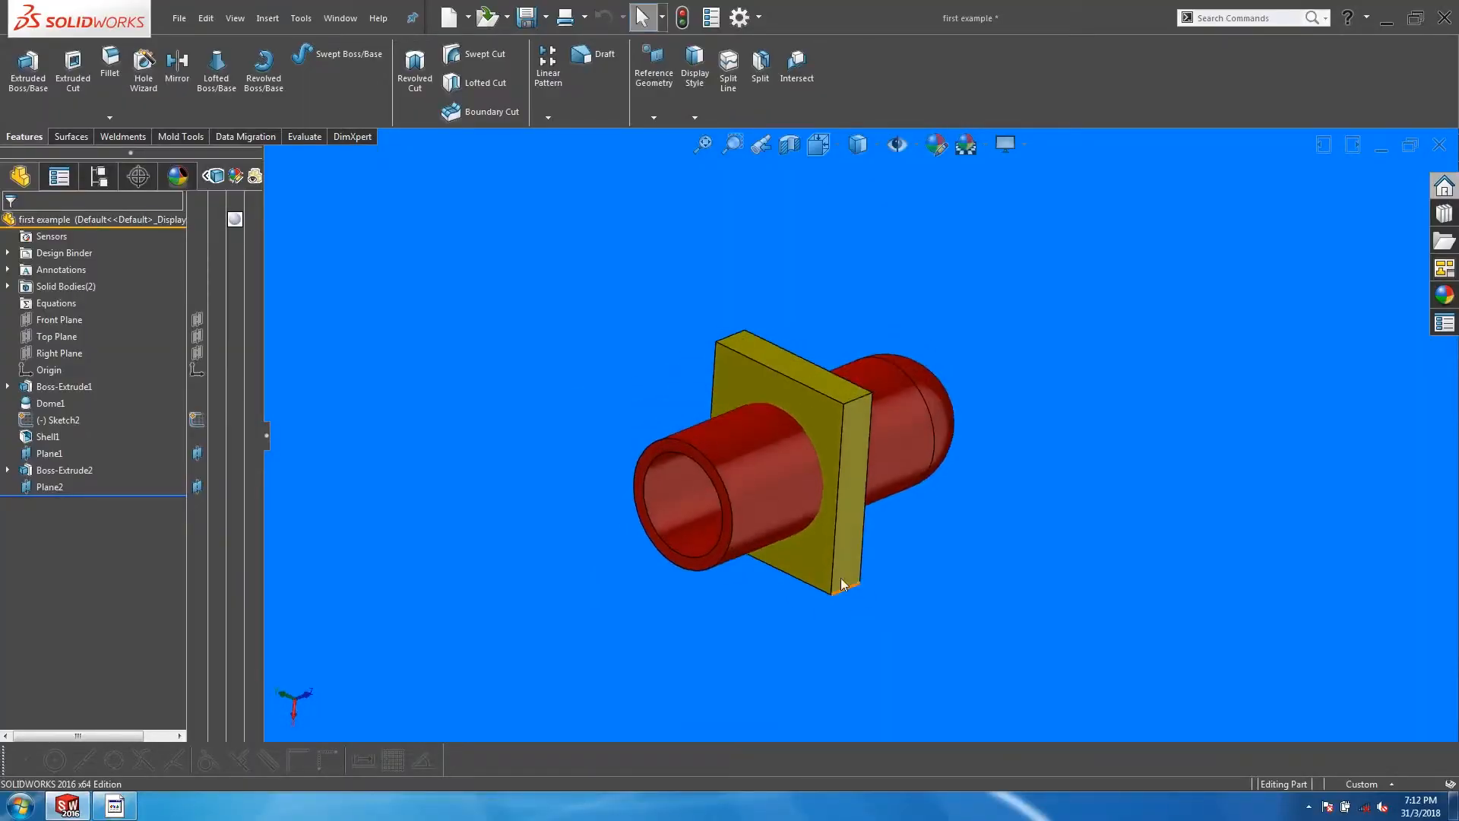
left_click(828, 419)
middle_click_drag(827, 420, 752, 418)
left_click(542, 430)
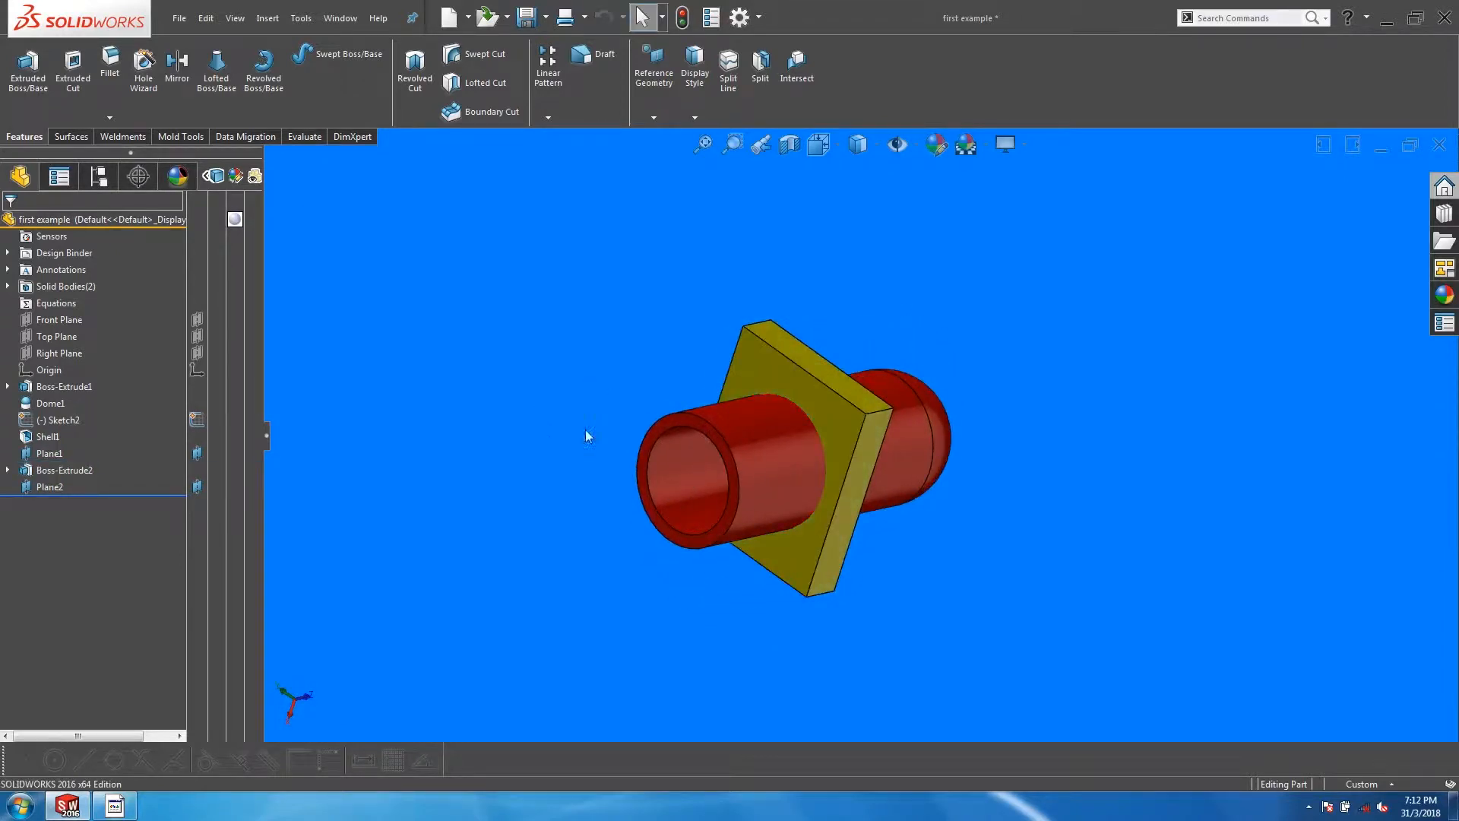
right_click(74, 470)
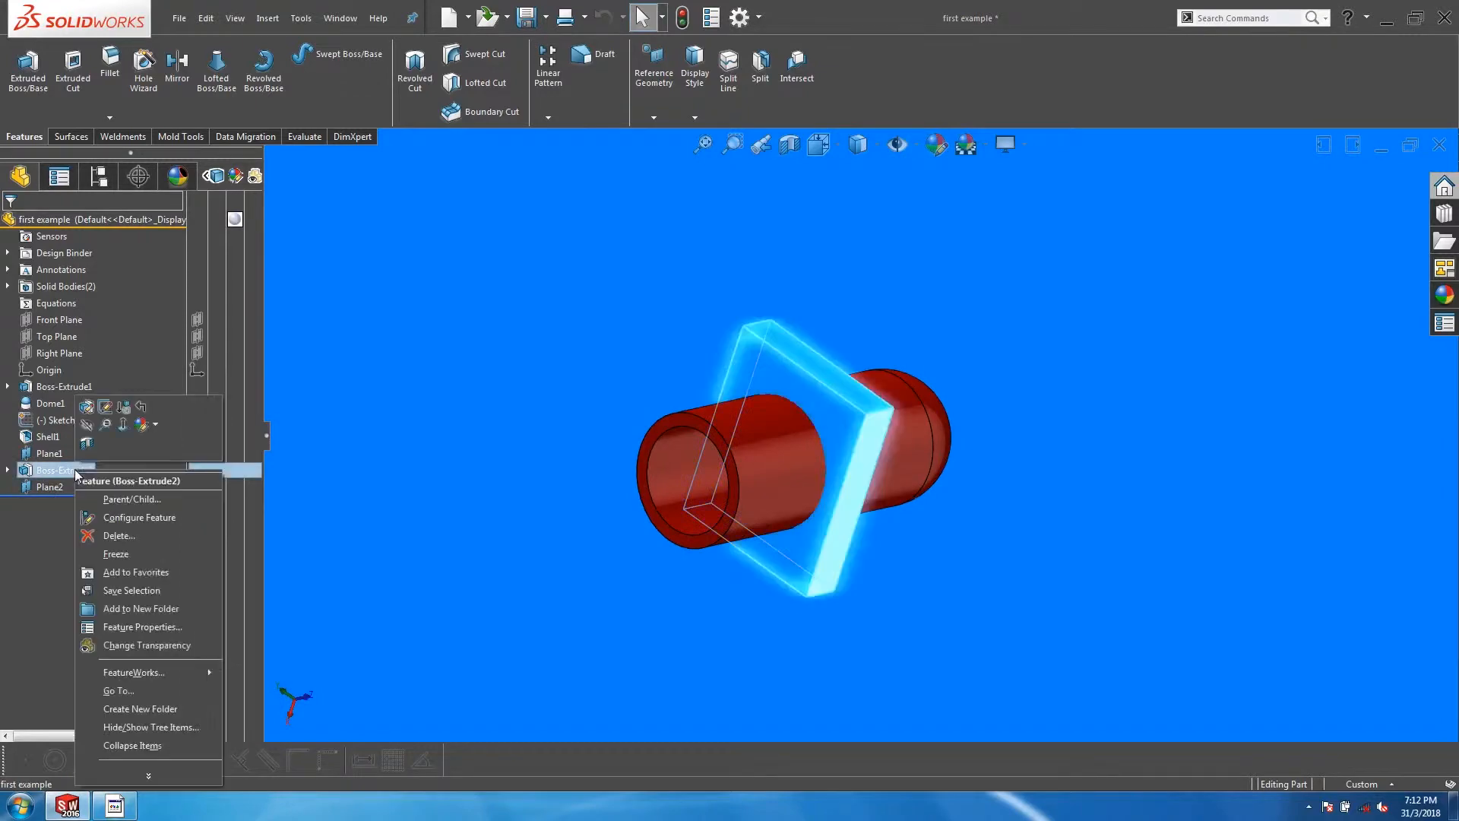
left_click(84, 407)
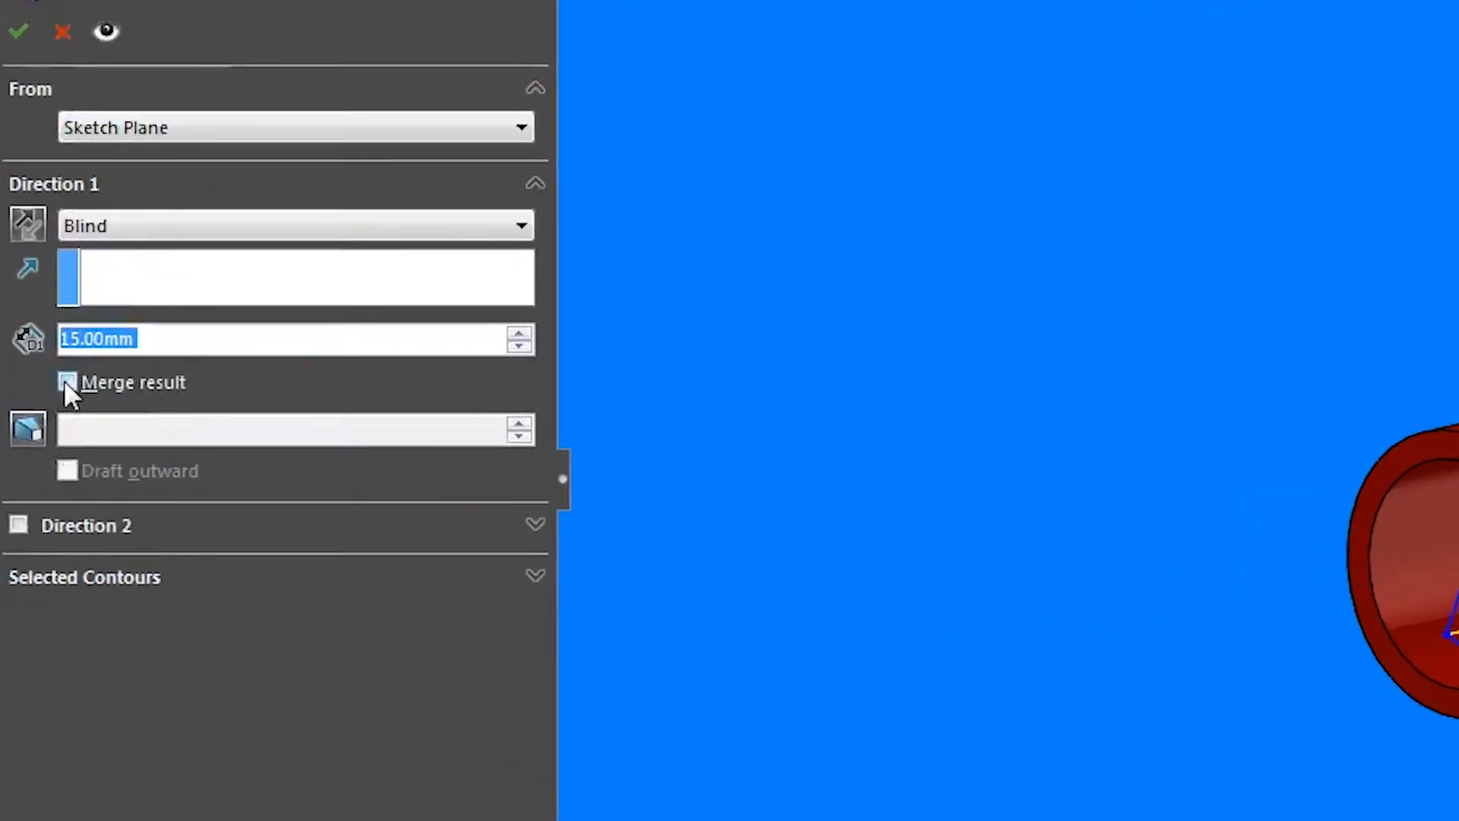
left_click(19, 31)
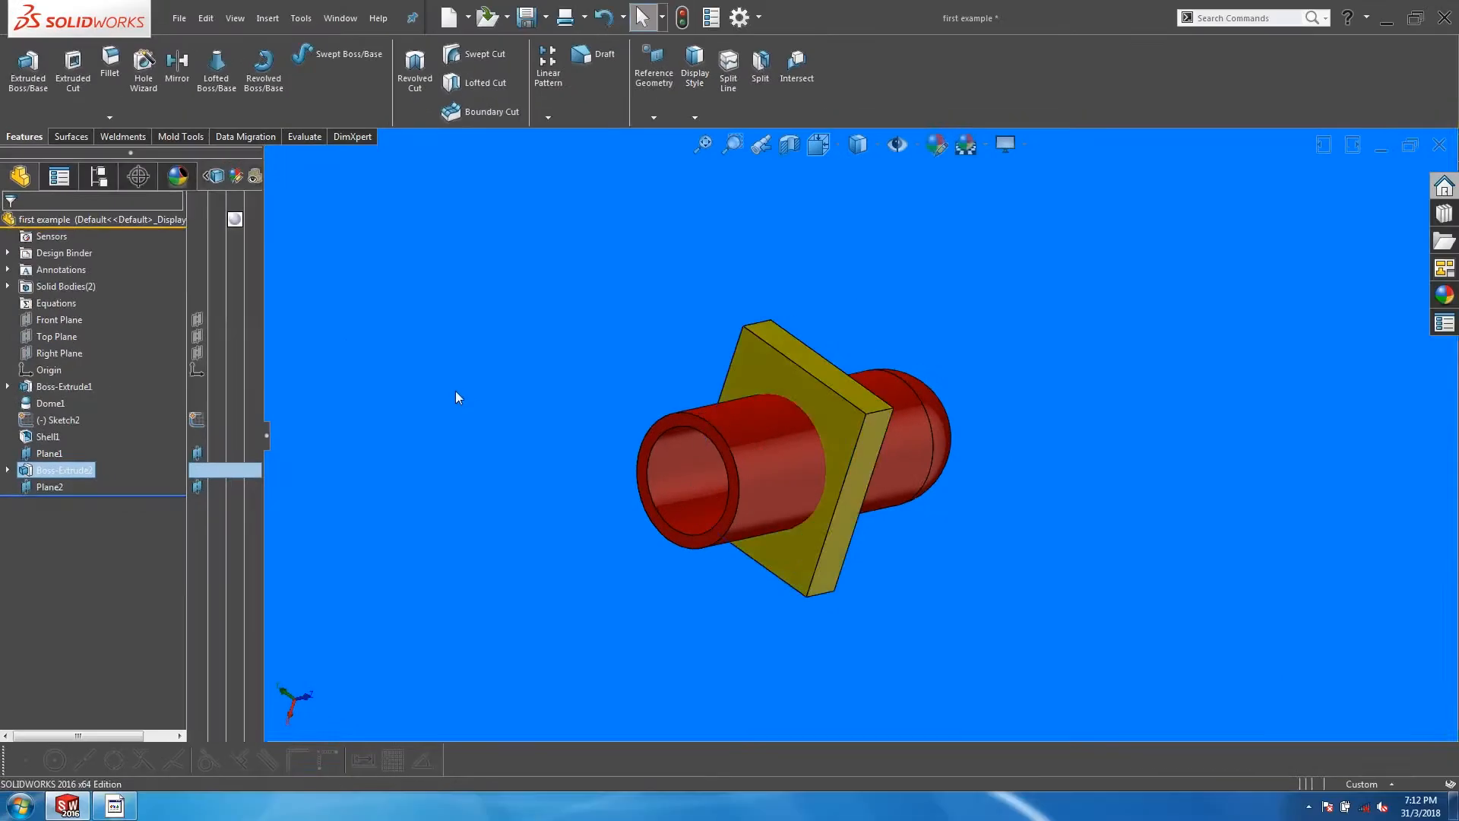
left_click(459, 403)
Examine how the square plate sits around the domed tube from several viewing angles
middle_click_drag(856, 472, 780, 354)
key("space")
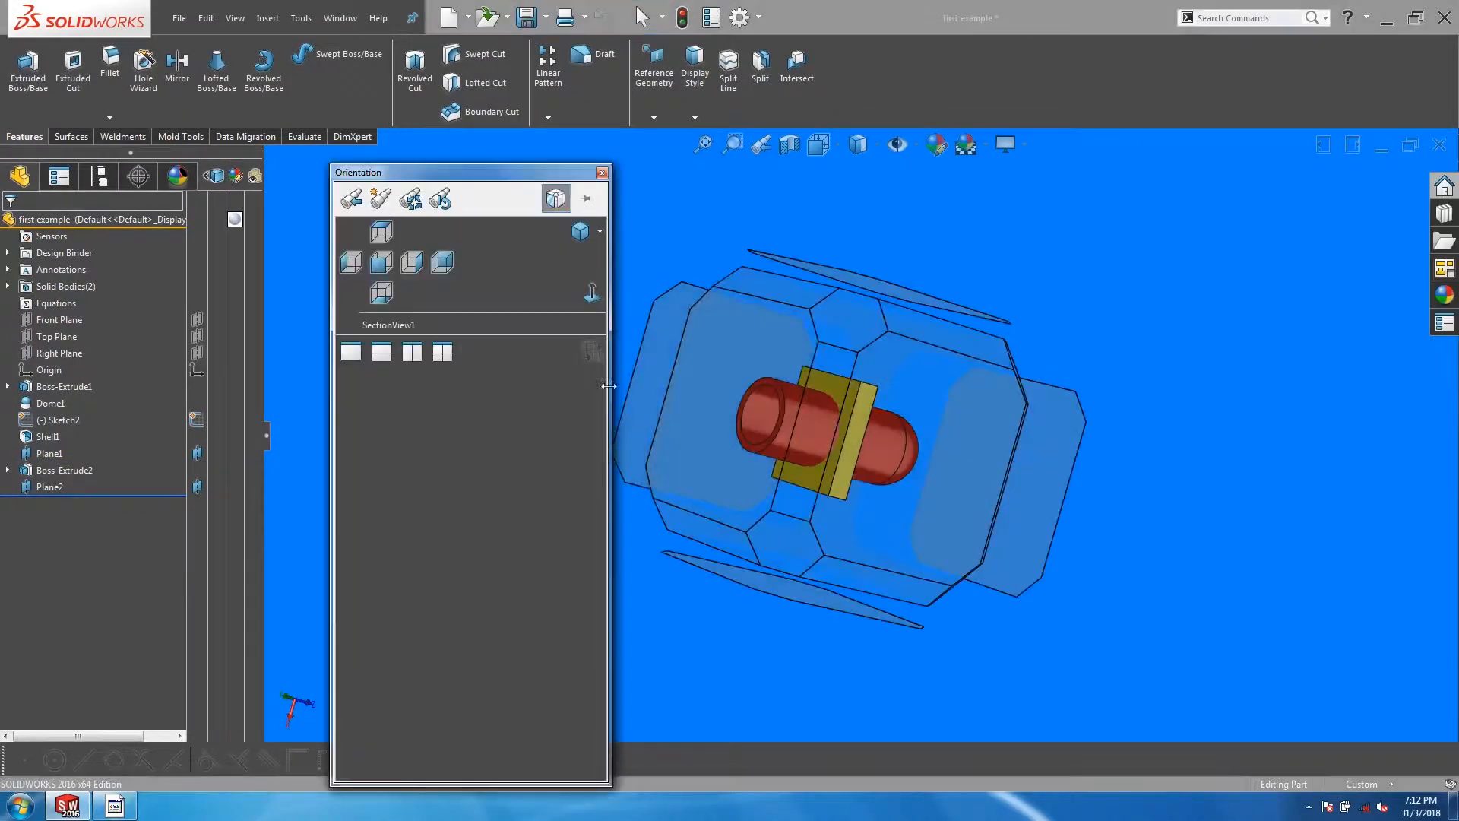
left_click(383, 310)
scroll(909, 522, "up", 3)
middle_click_drag(909, 523, 710, 510)
key("ctrl+shift+z")
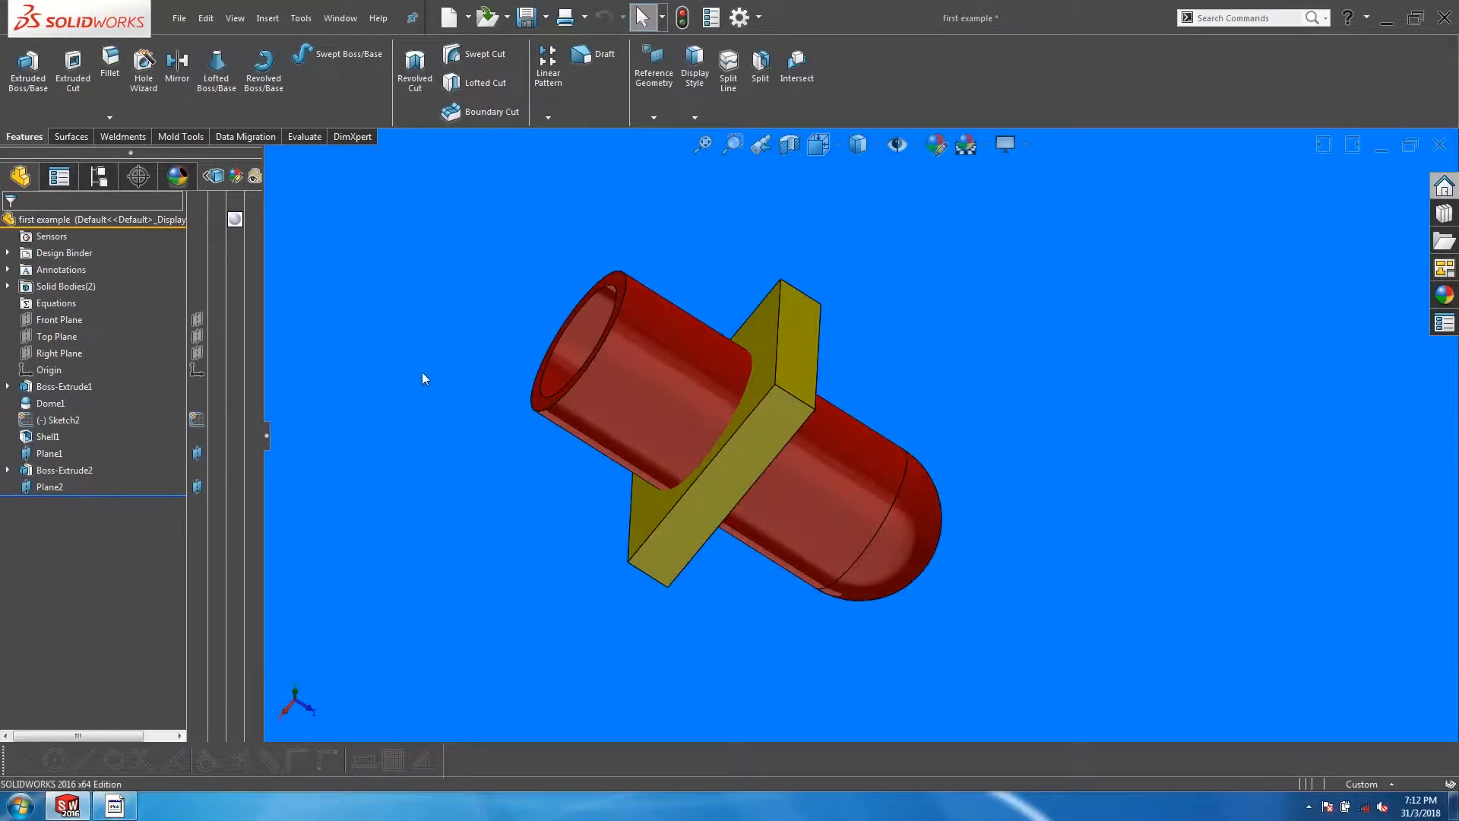
key("ctrl+shift+z")
middle_click_drag(710, 414, 990, 603)
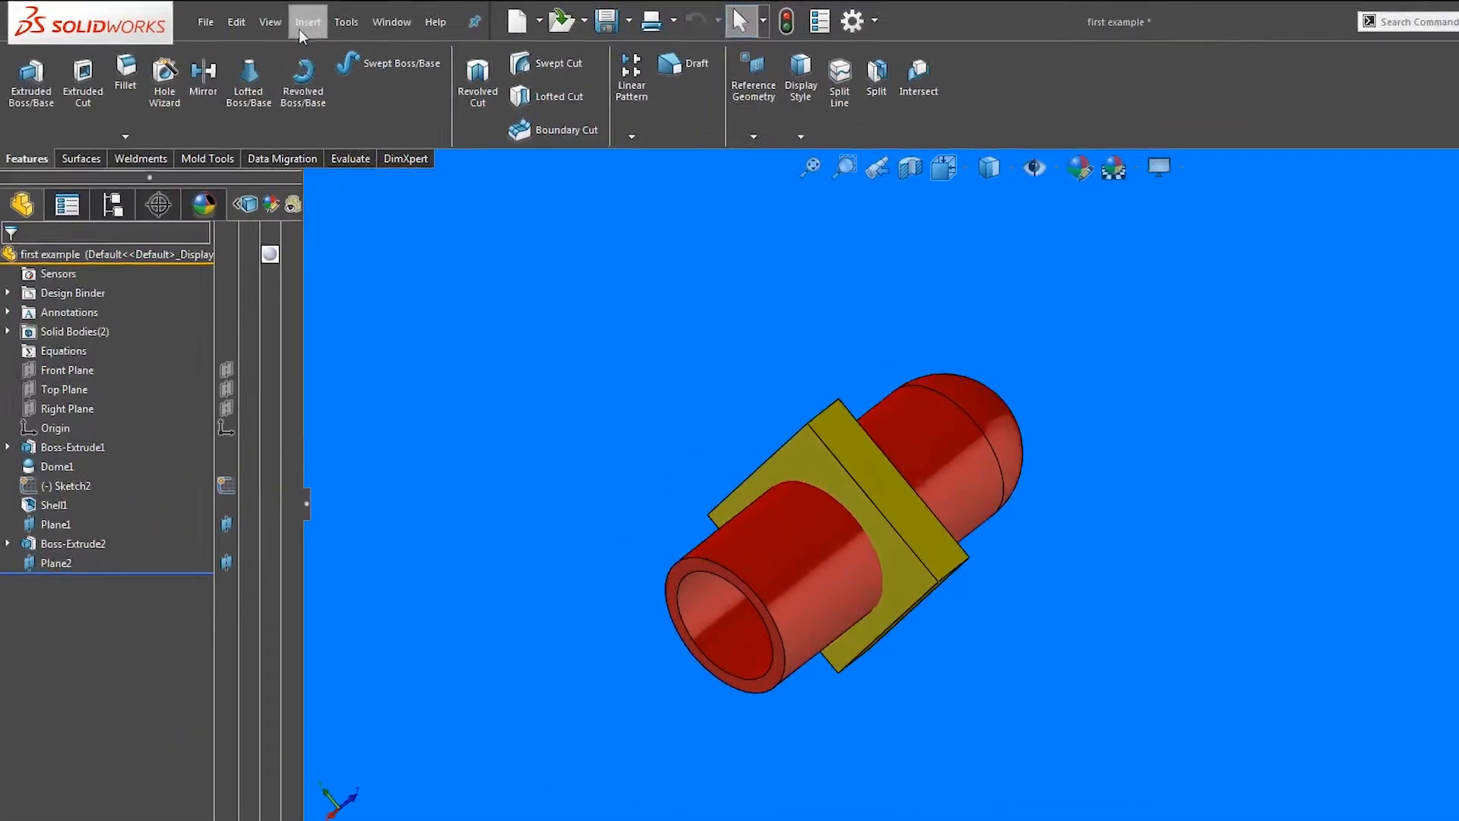
Start an Intersect feature on the square plate and the shelled tube and generate only the internal regions
left_click(268, 18)
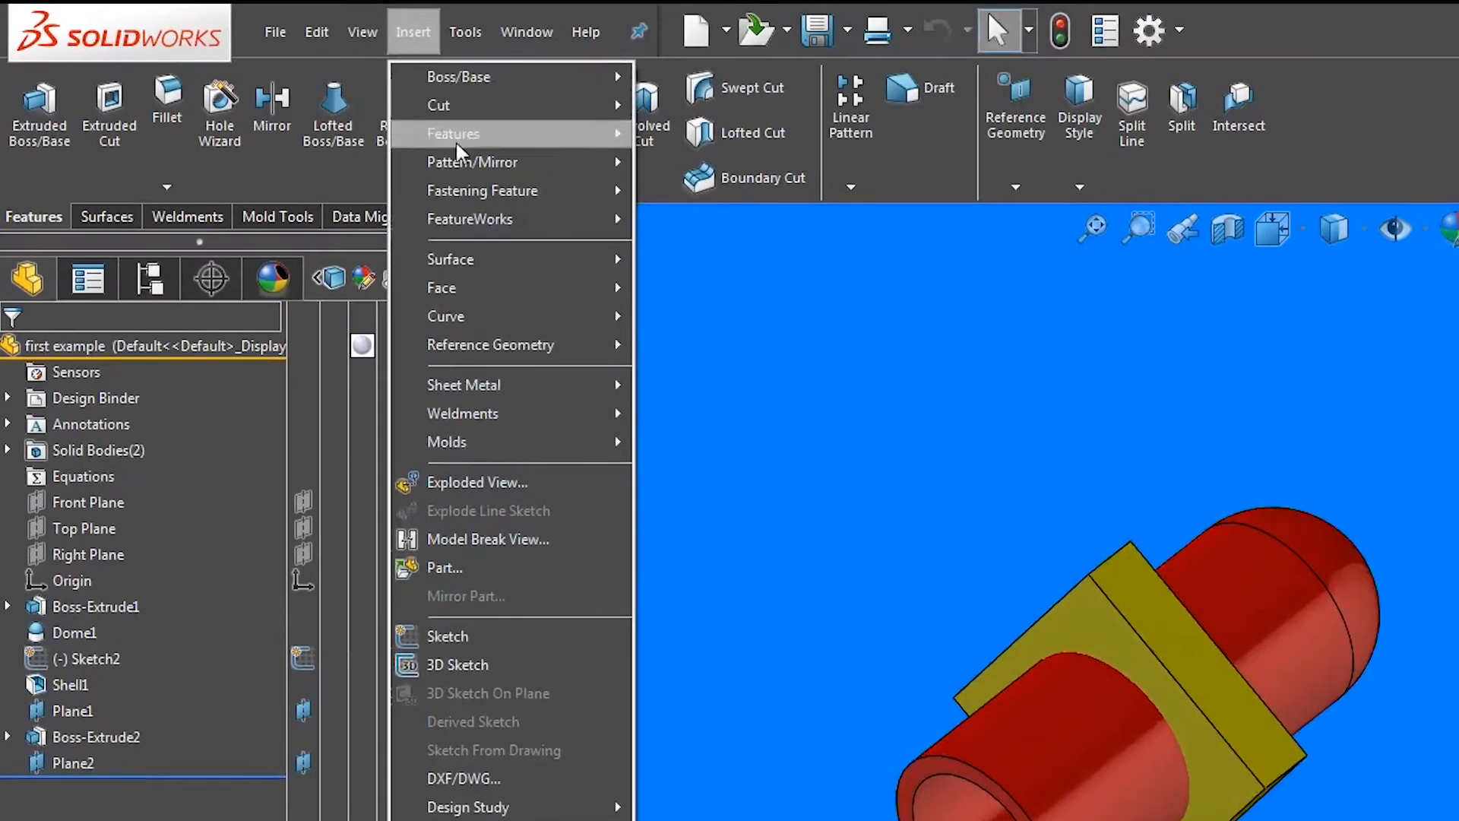
mouse_move(456, 146)
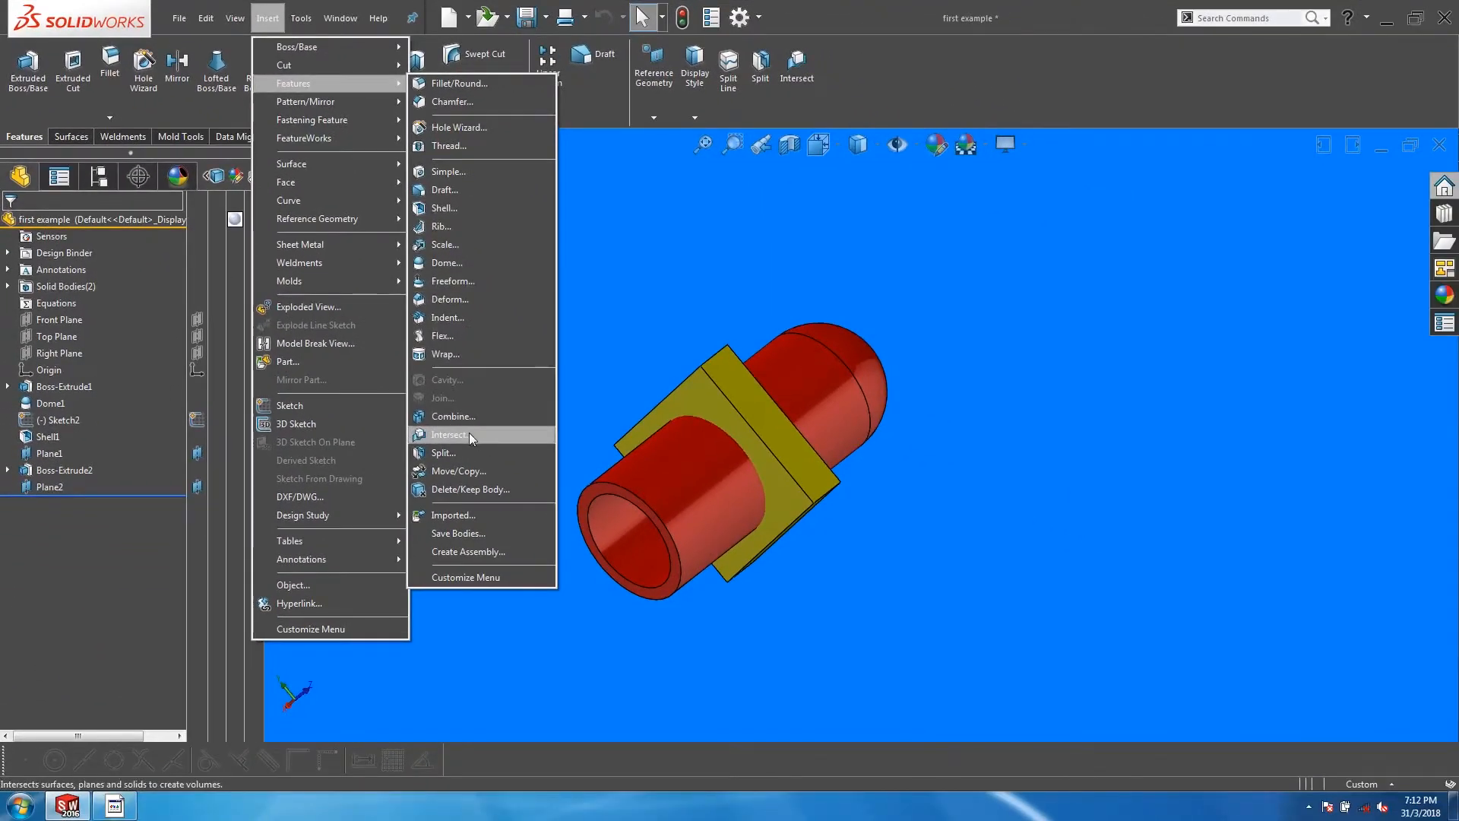
left_click(456, 434)
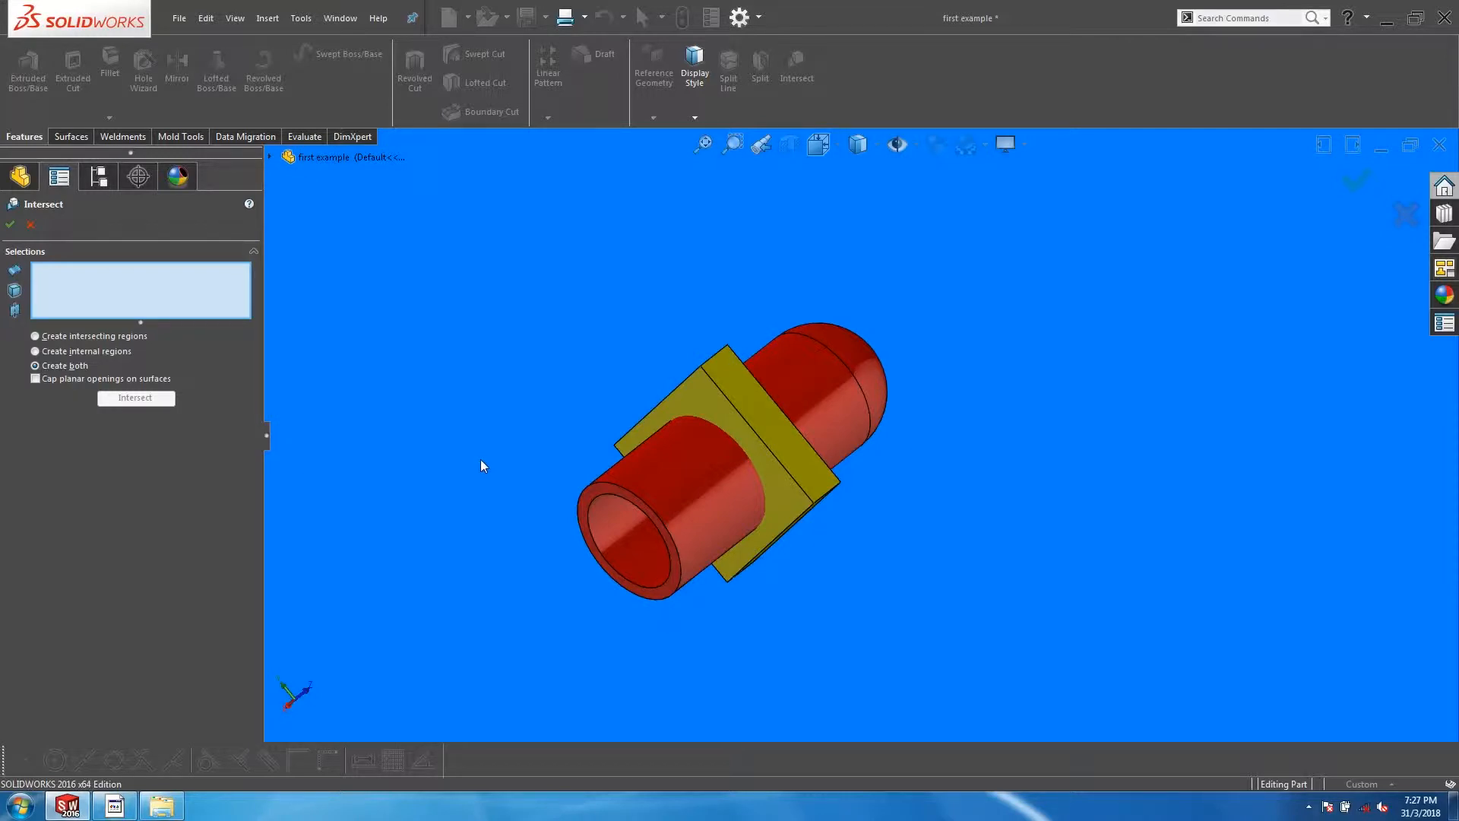
left_click(694, 404)
left_click(683, 444)
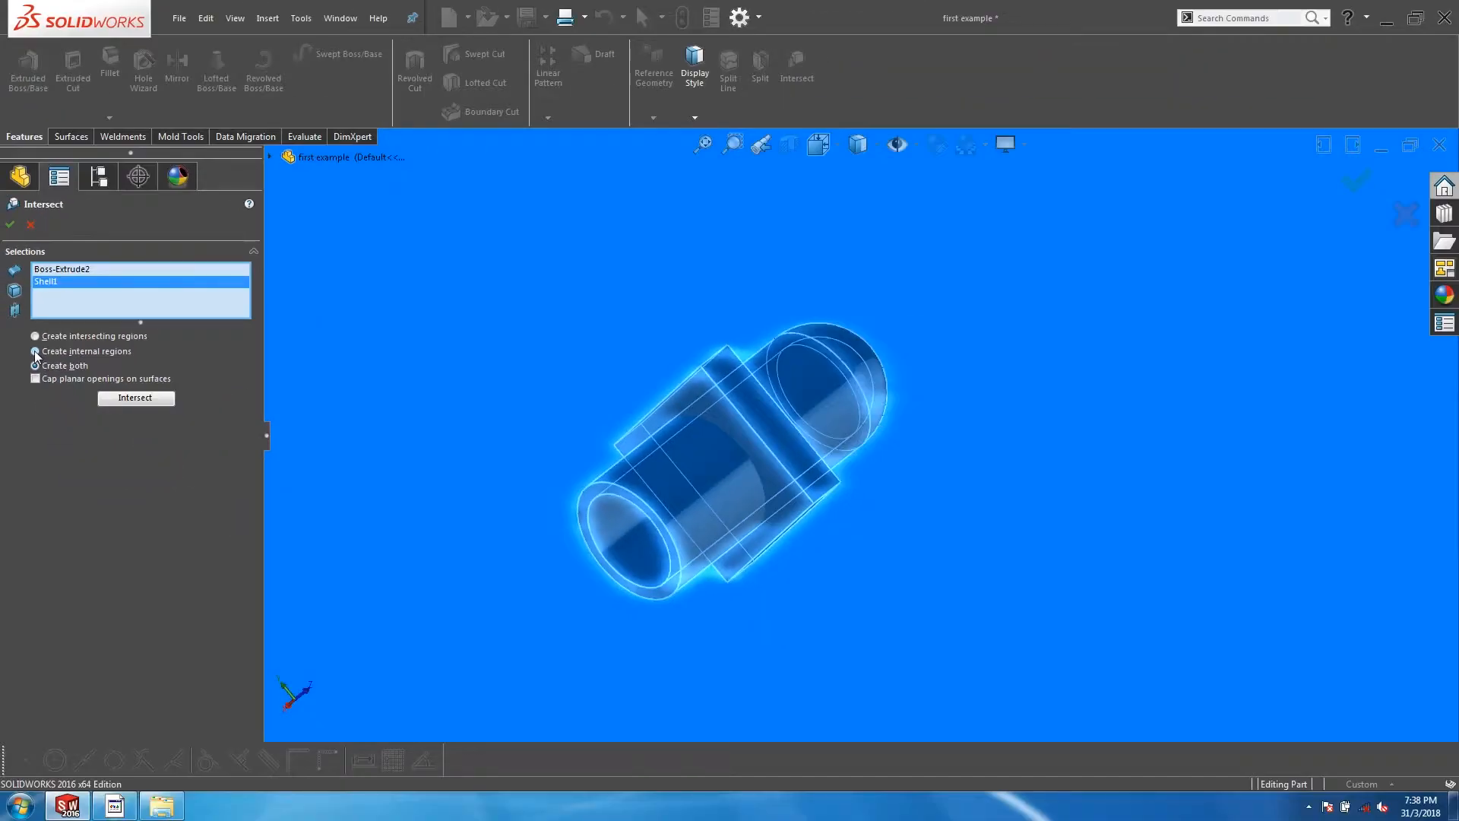
left_click(34, 351)
left_click(136, 400)
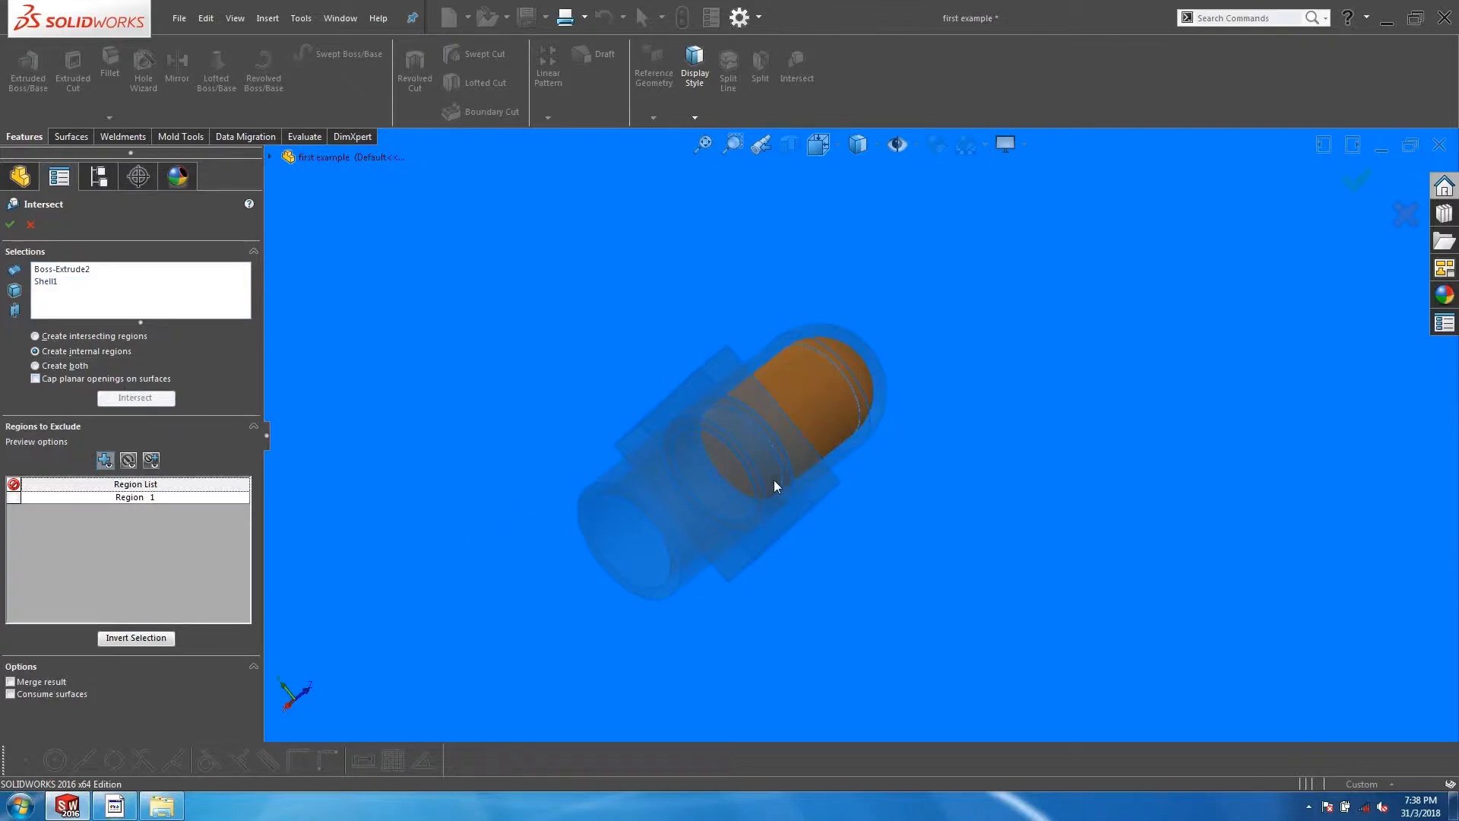
mouse_move(818, 509)
middle_mouse_down()
mouse_move(643, 309)
mouse_move(784, 359)
mouse_move(727, 538)
middle_mouse_up()
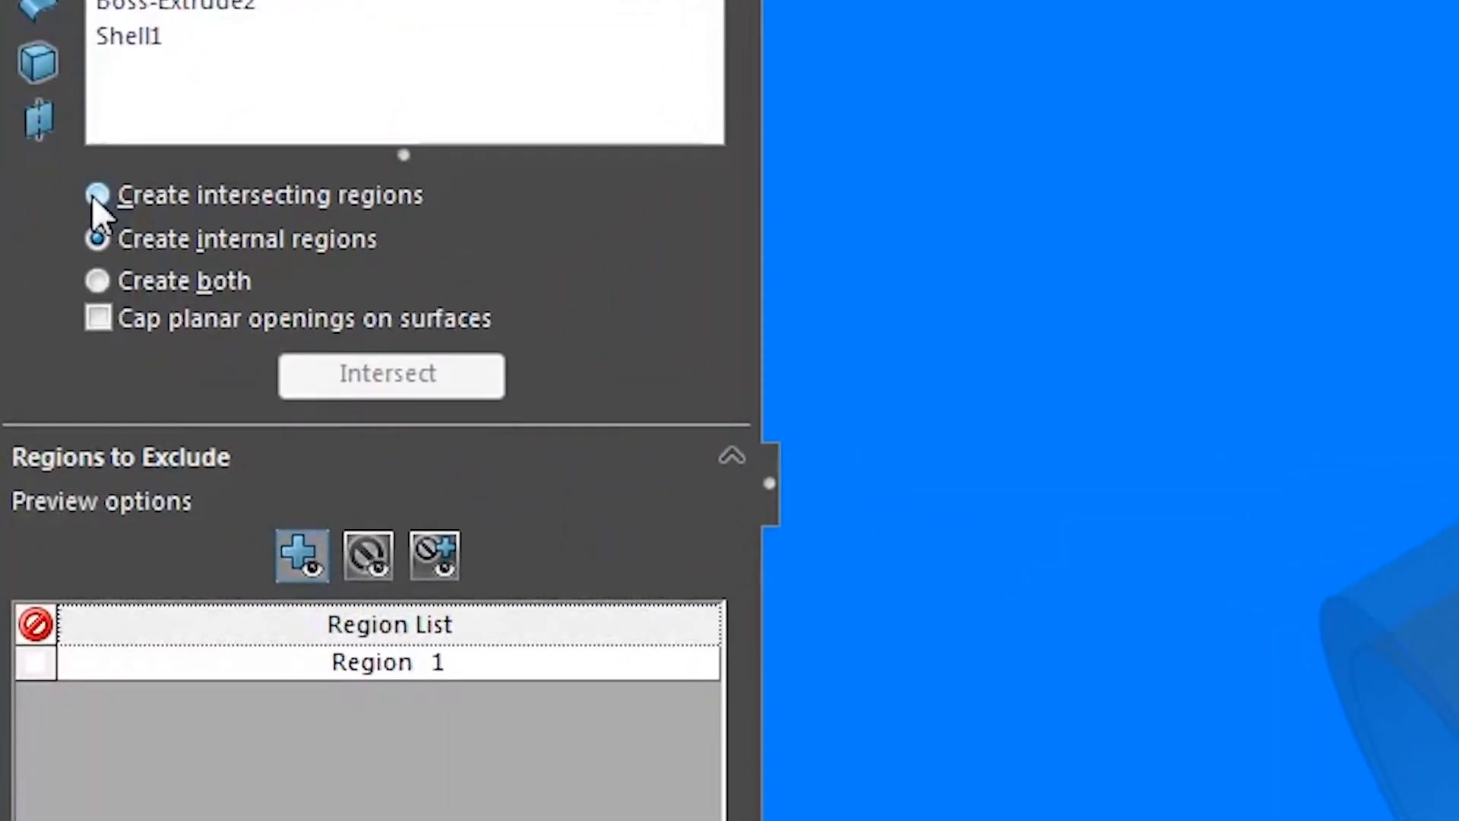
Regenerate the plate and tube Intersect with intersecting regions only, and invert the selection to exclude every region
left_click(35, 336)
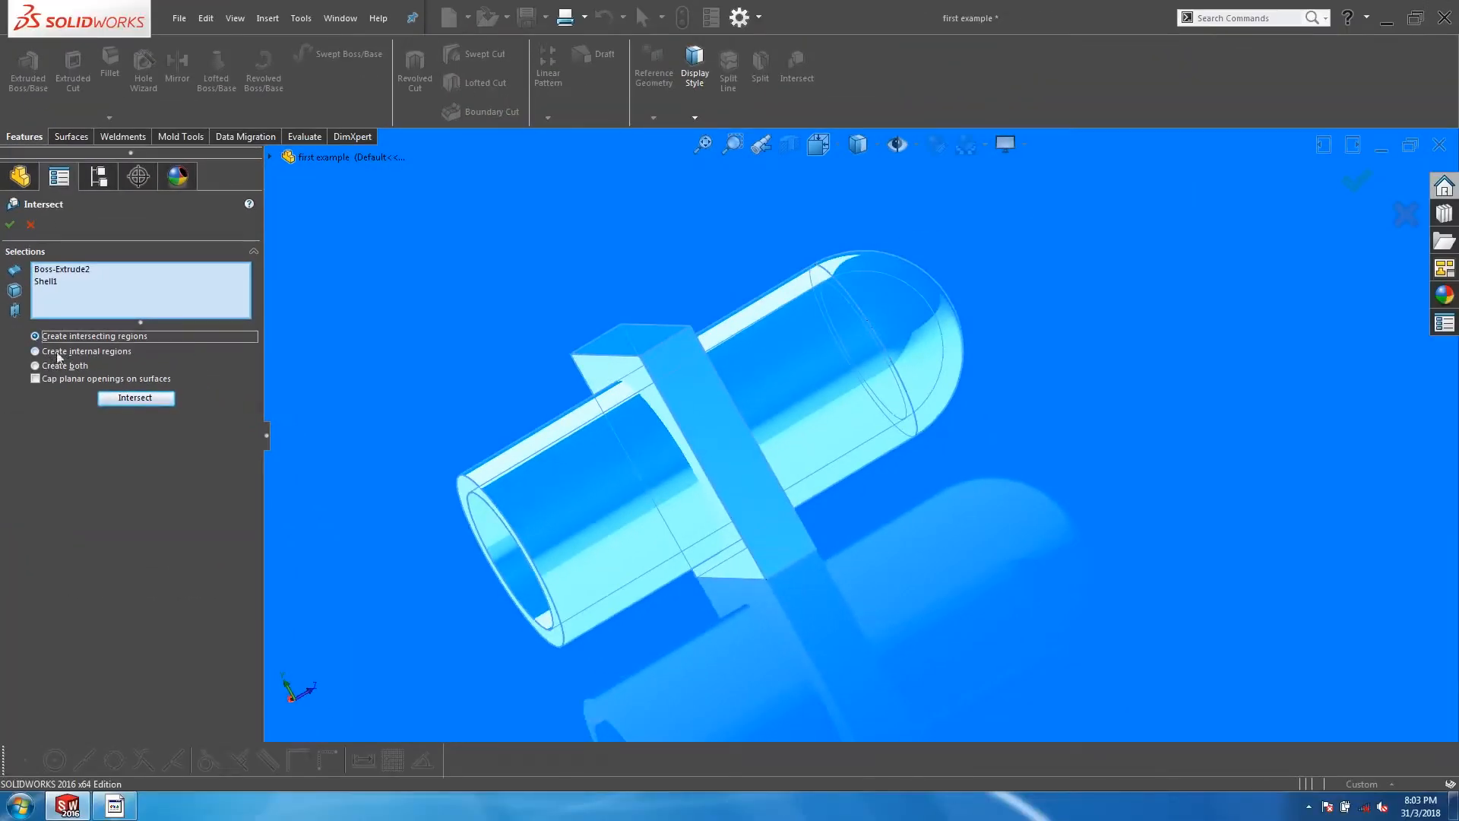
left_click(130, 399)
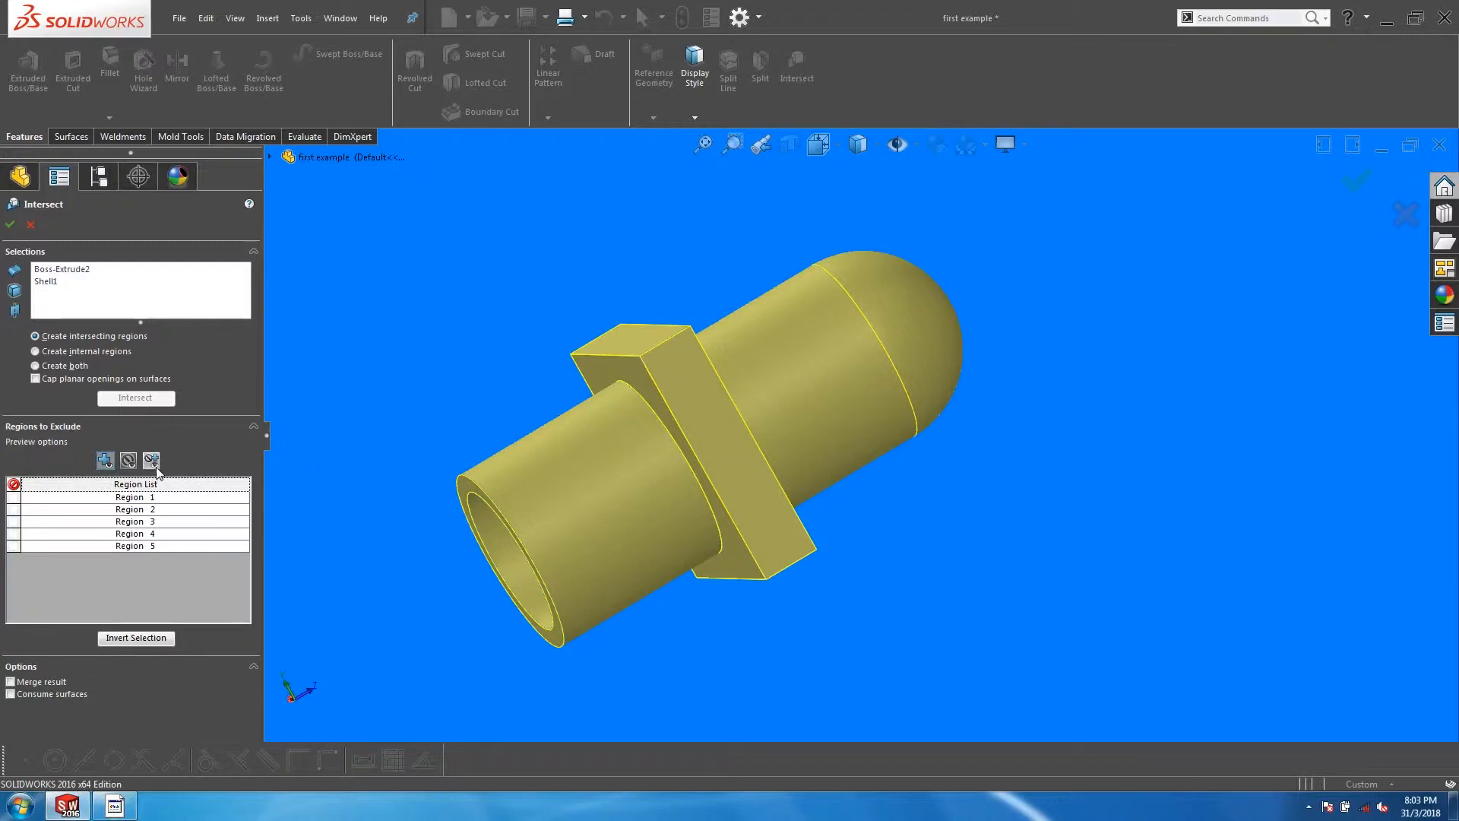
left_click(139, 639)
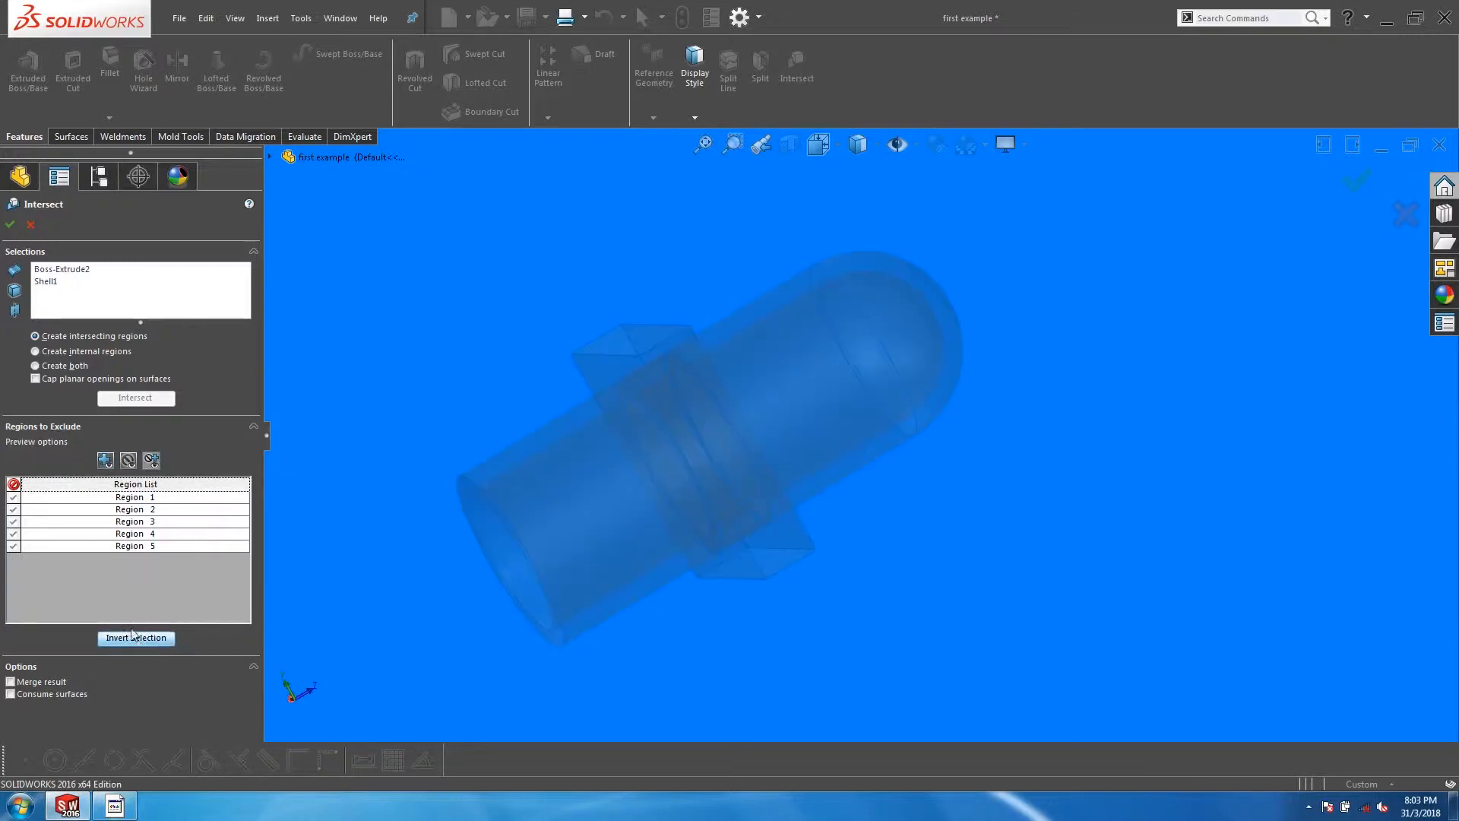
Preview Regions 1 to 5 one at a time by including each and excluding it again
left_click(13, 497)
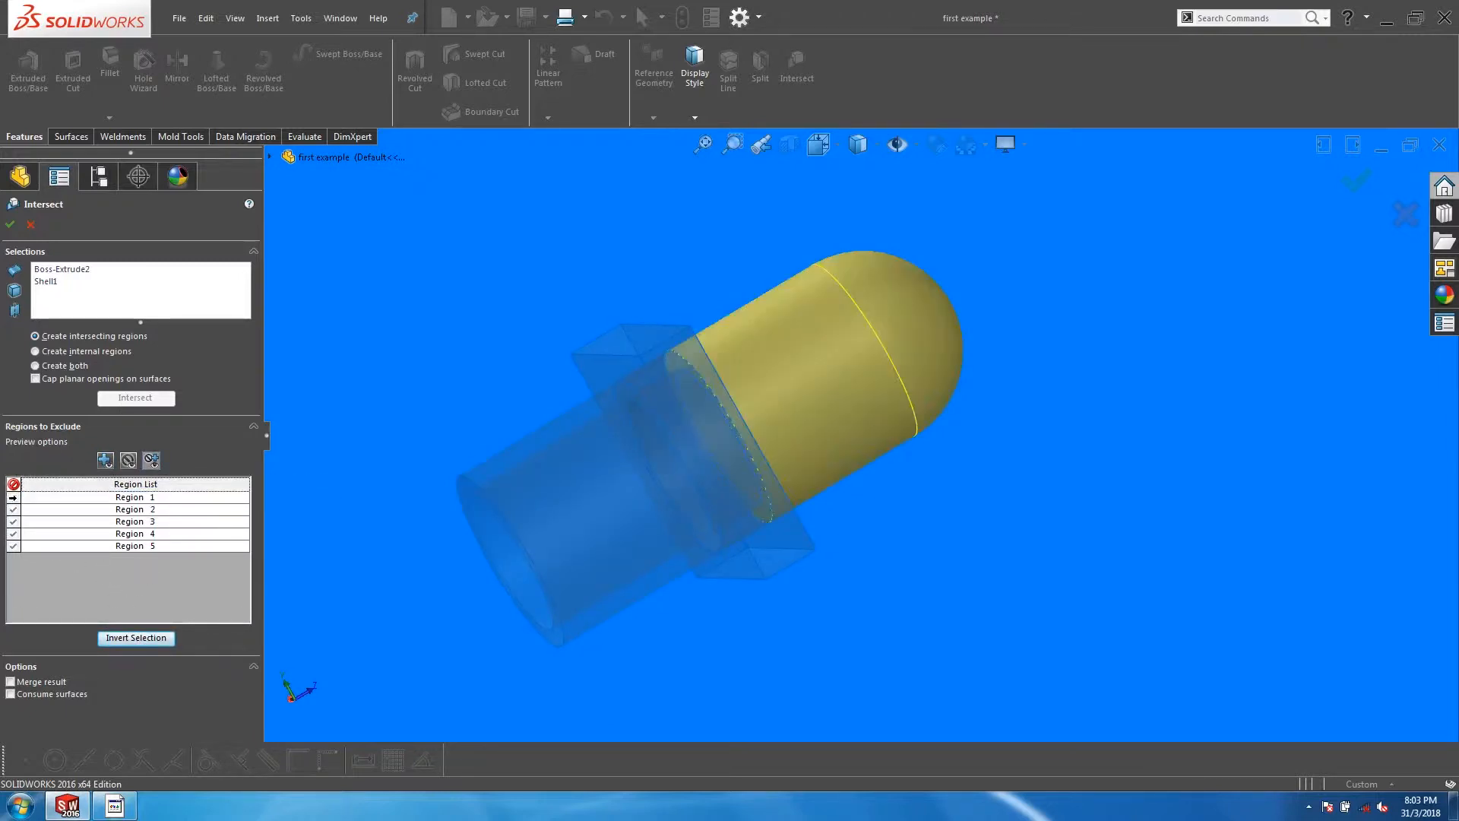
left_click(13, 498)
left_click(11, 509)
left_click(10, 509)
left_click(14, 523)
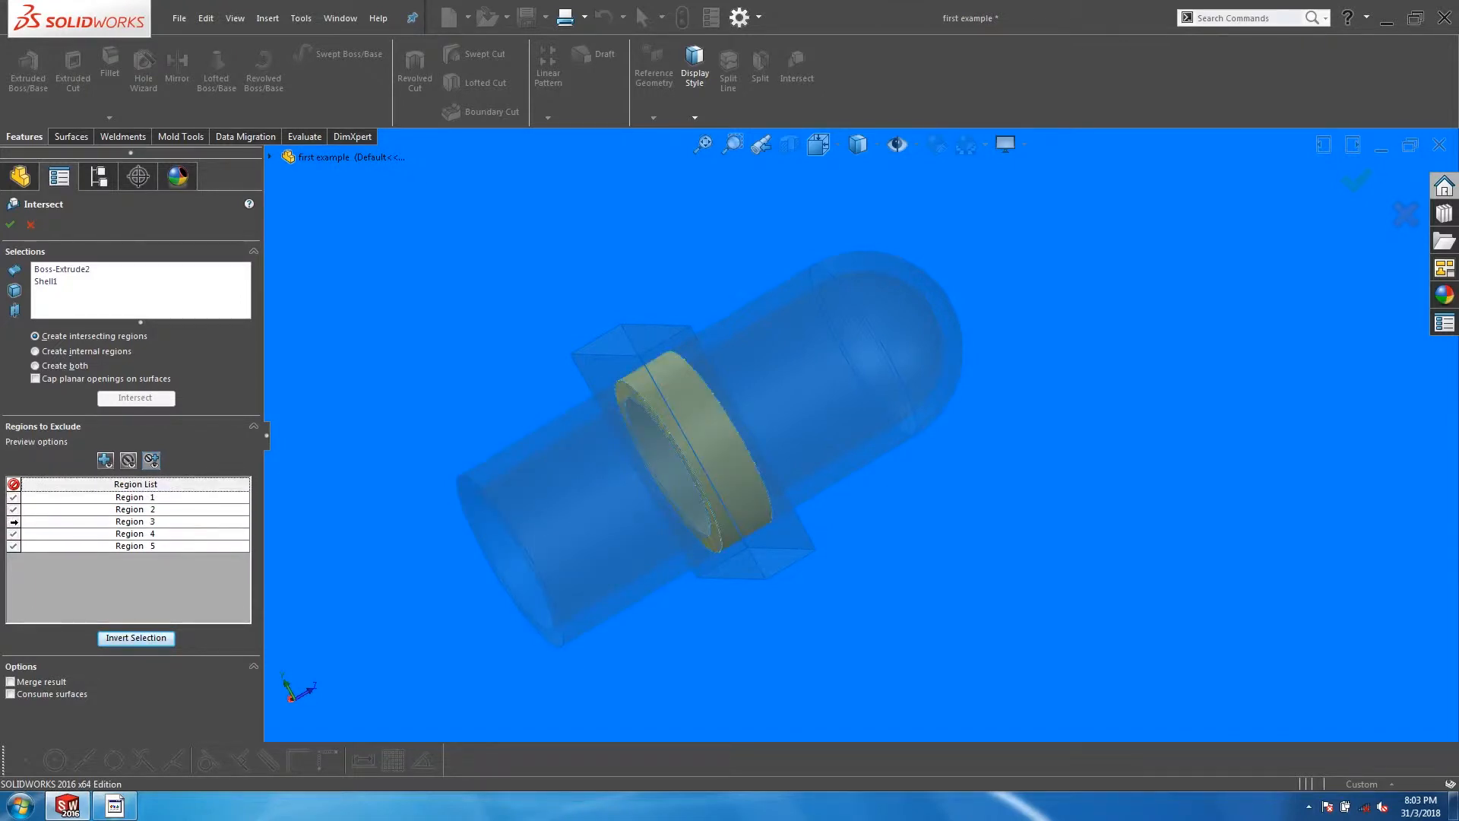
left_click(14, 534)
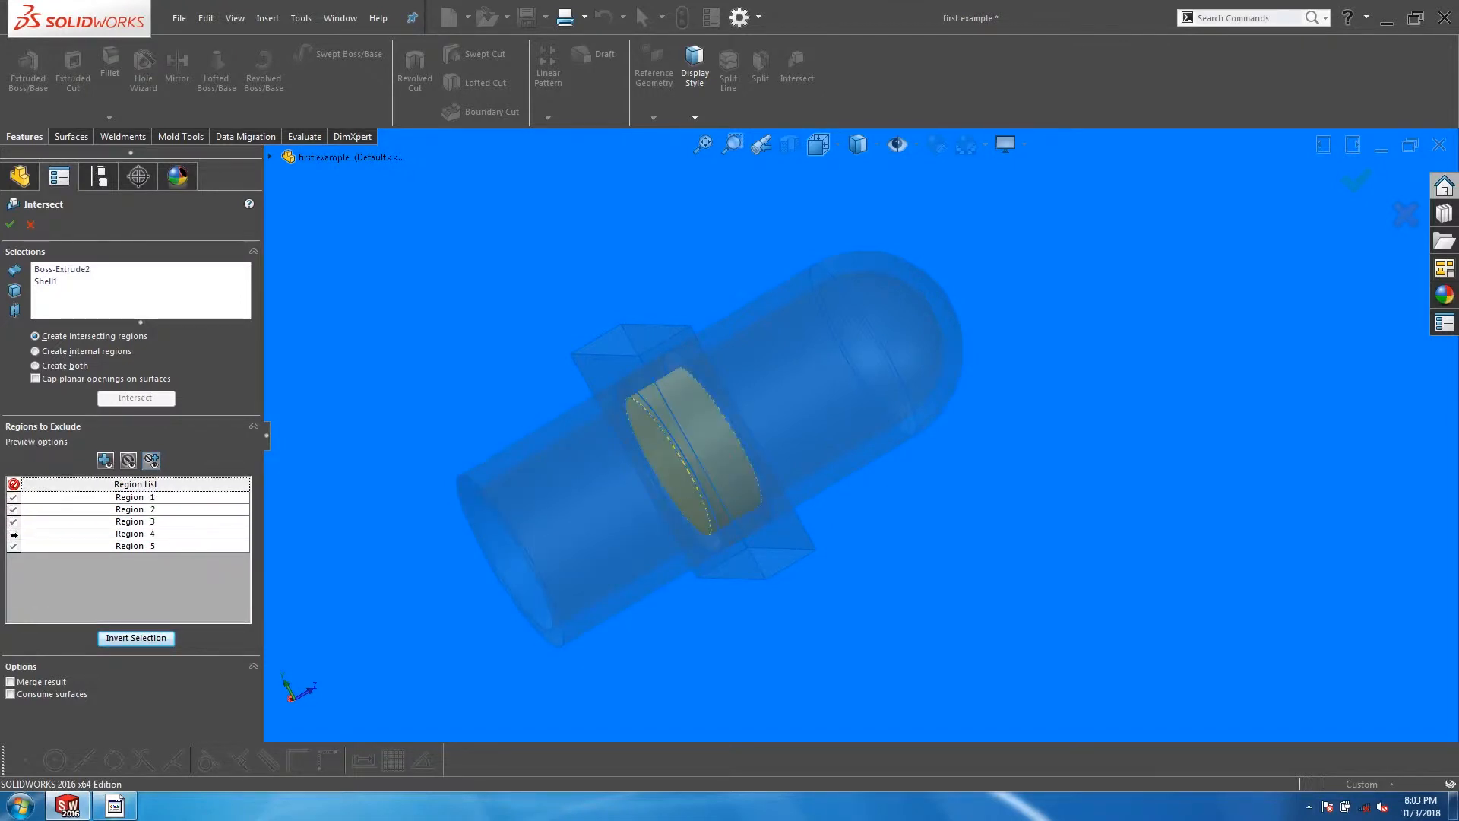
left_click(12, 546)
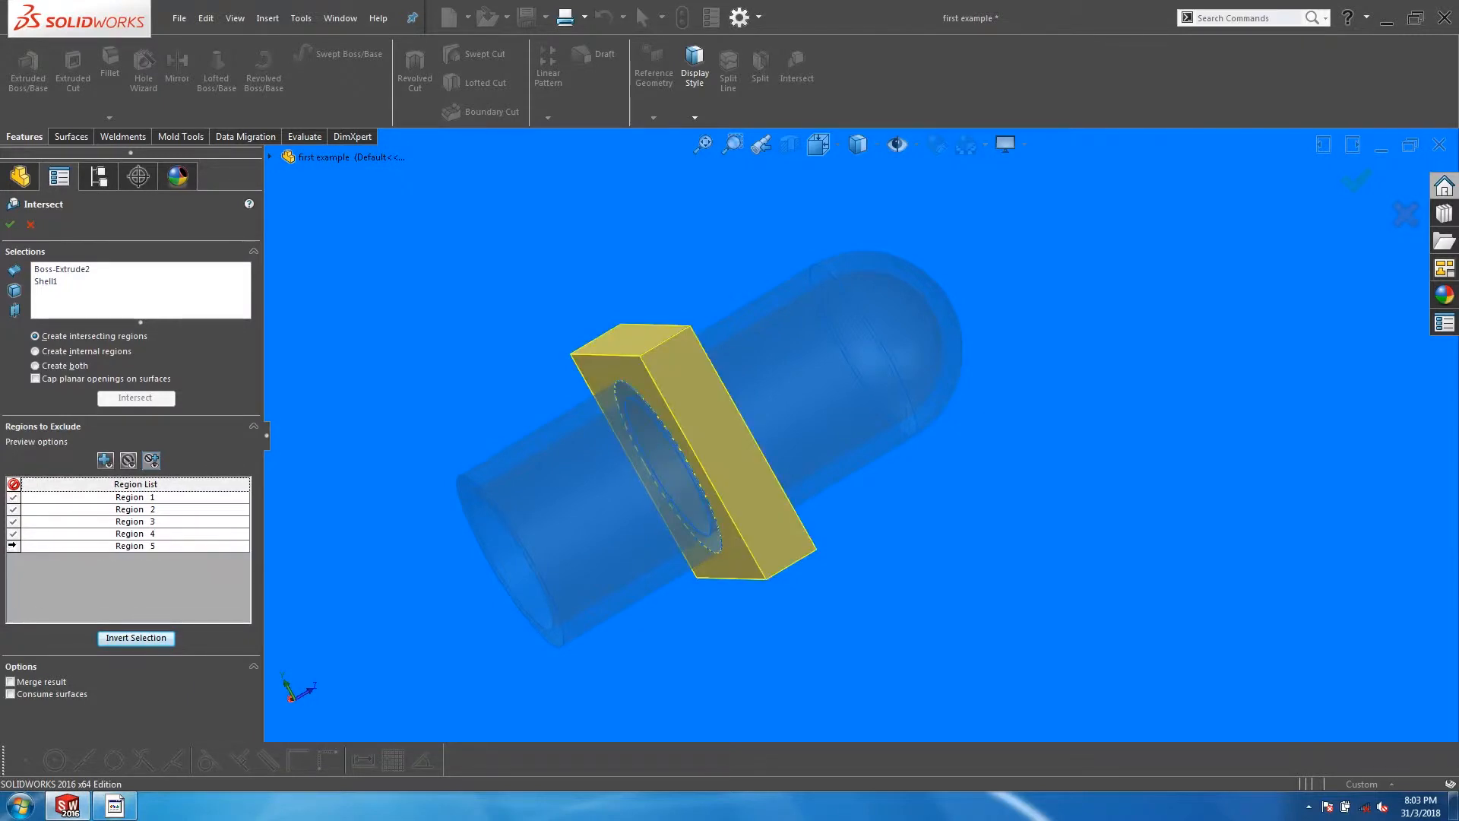
left_click(12, 545)
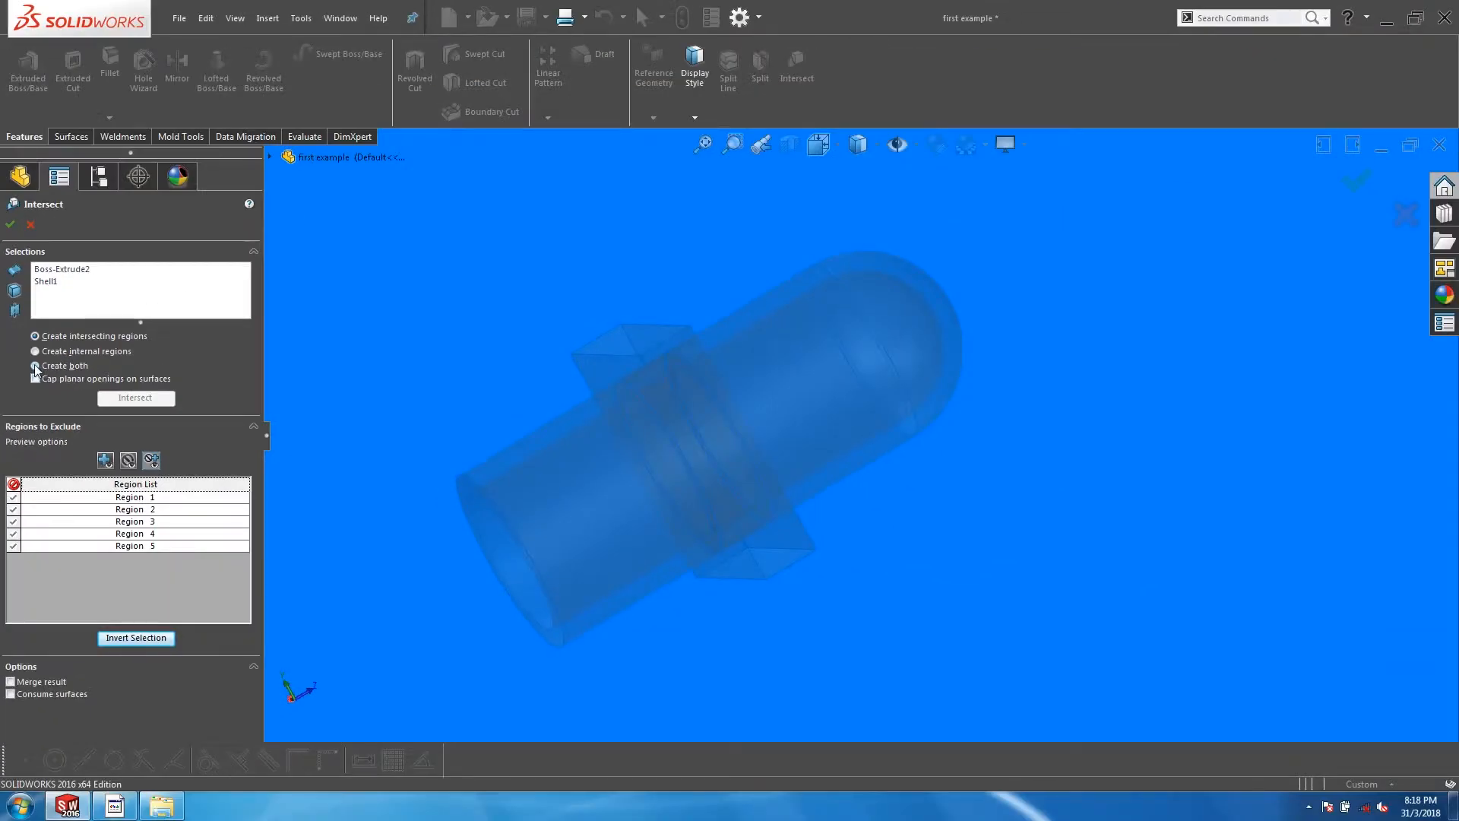
Regenerate the Intersect with both intersecting and internal regions, exclude all of them, and preview individual regions
left_click(35, 365)
left_click(125, 398)
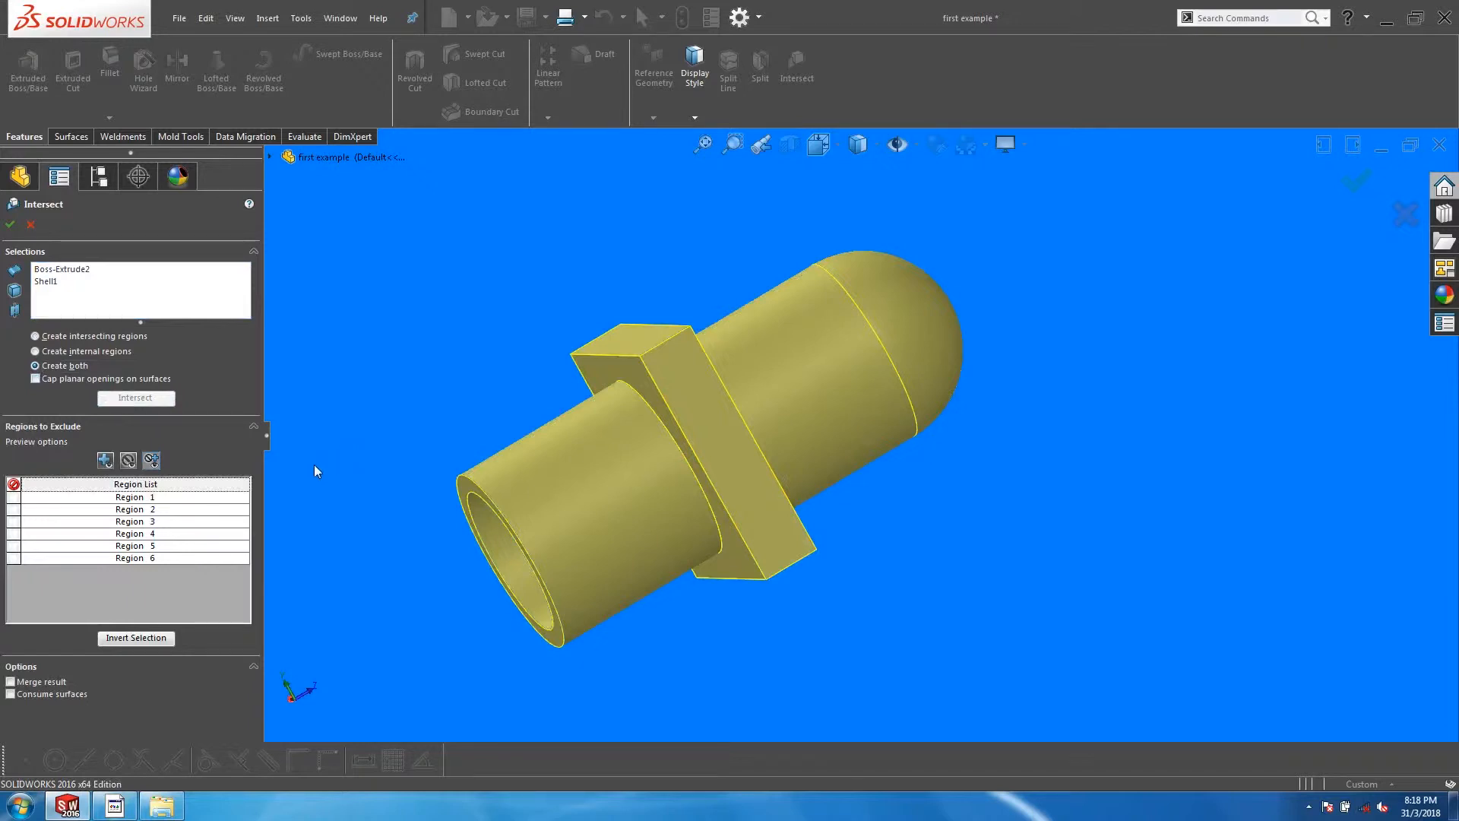
left_click(128, 637)
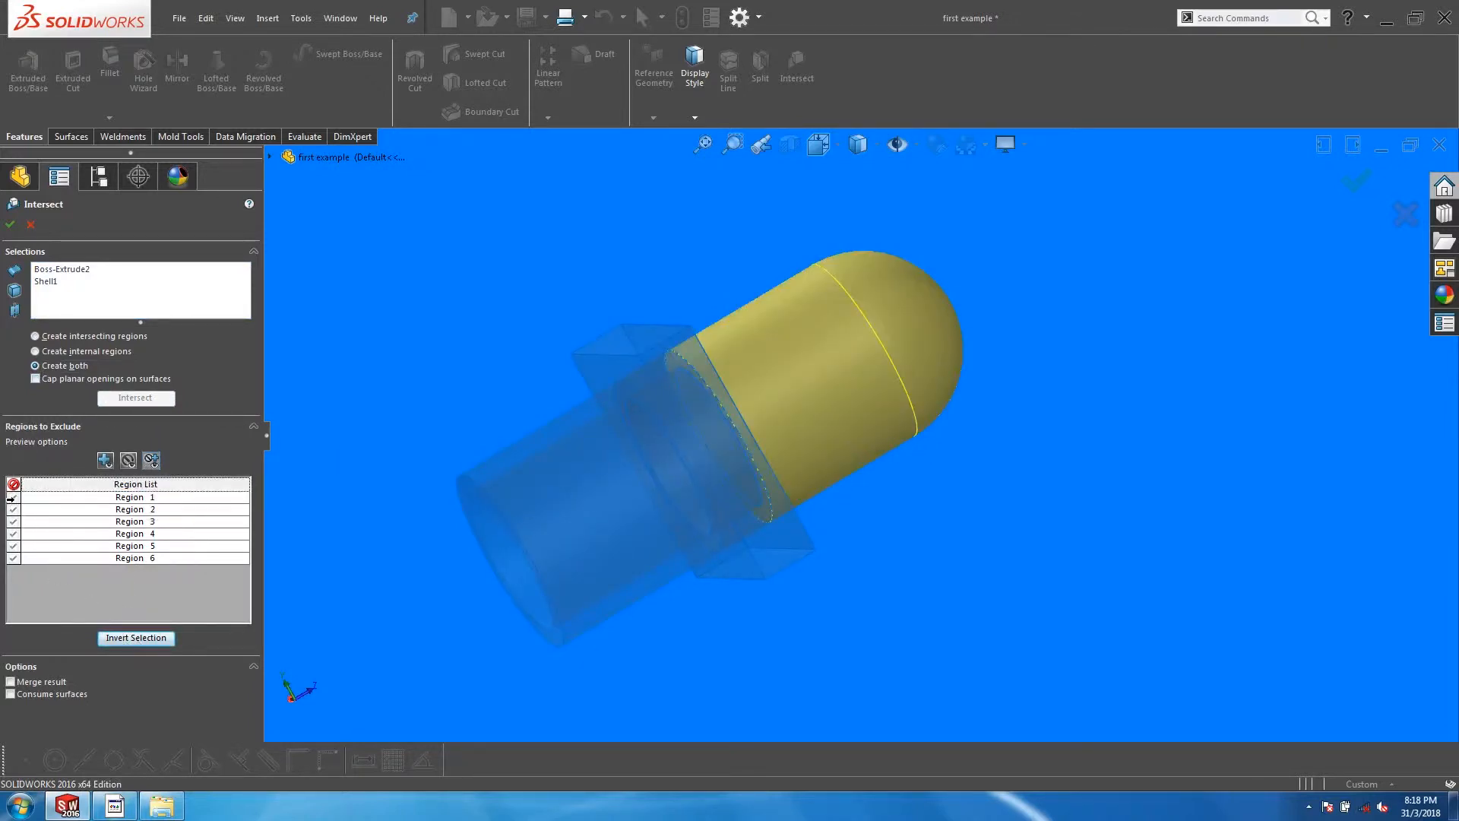
left_click(11, 519)
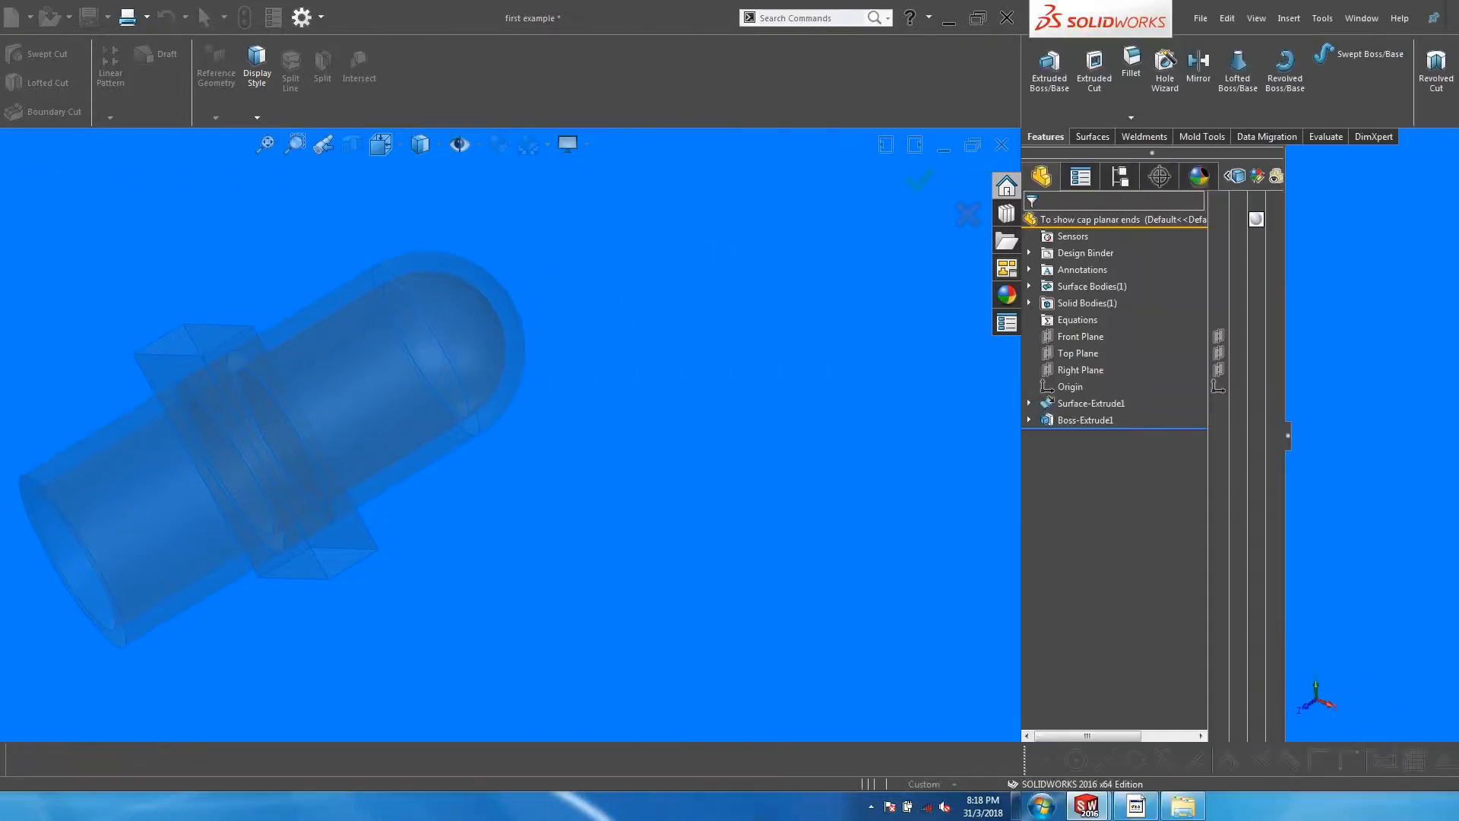
Intersect the square block with the open cylindrical surface, creating both region types with planar openings on surfaces capped
scroll(1036, 519, "up", 5)
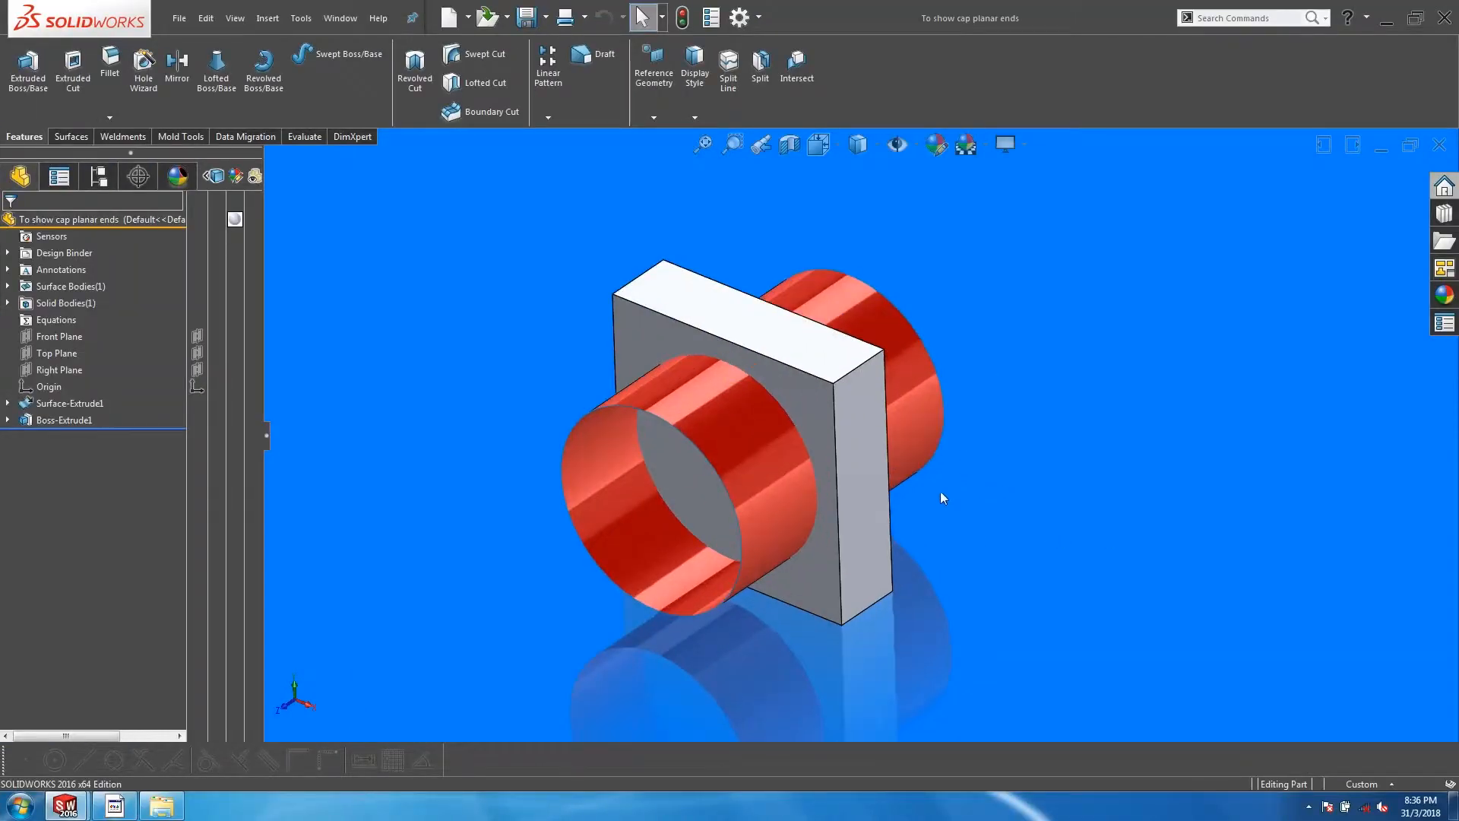
middle_click_drag(814, 488, 828, 355)
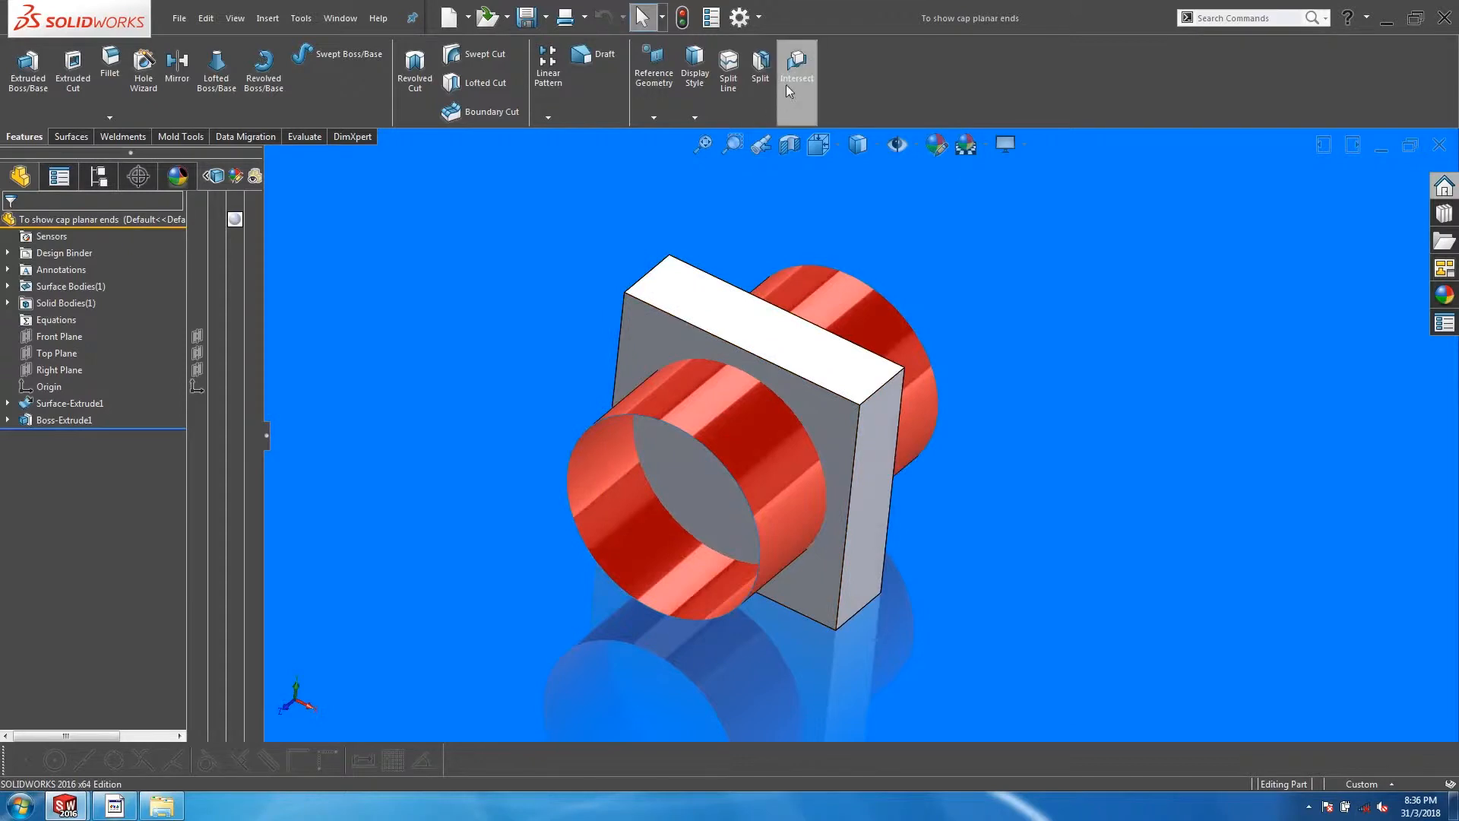
left_click(787, 84)
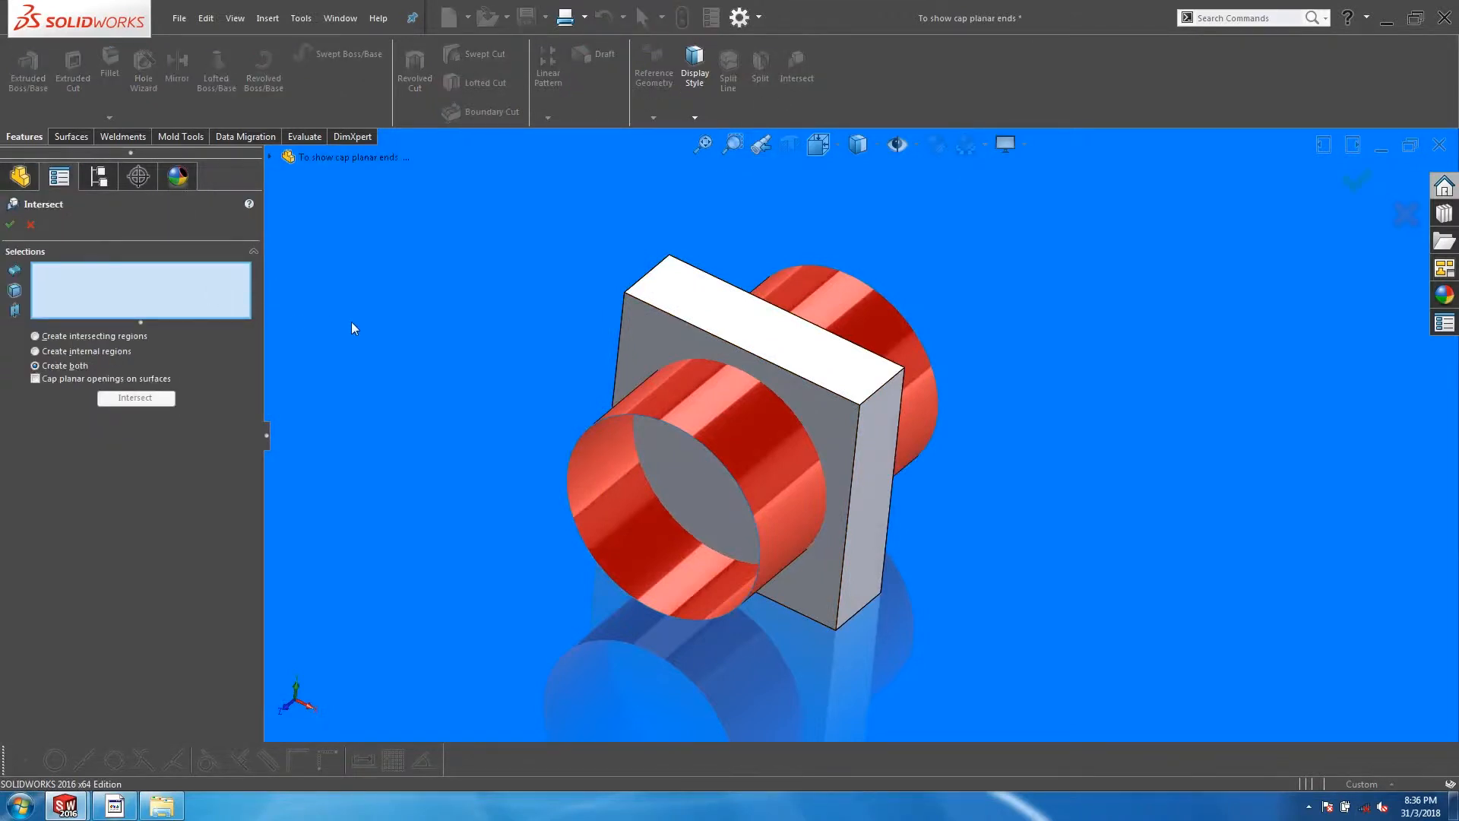
left_click(624, 357)
left_click(664, 397)
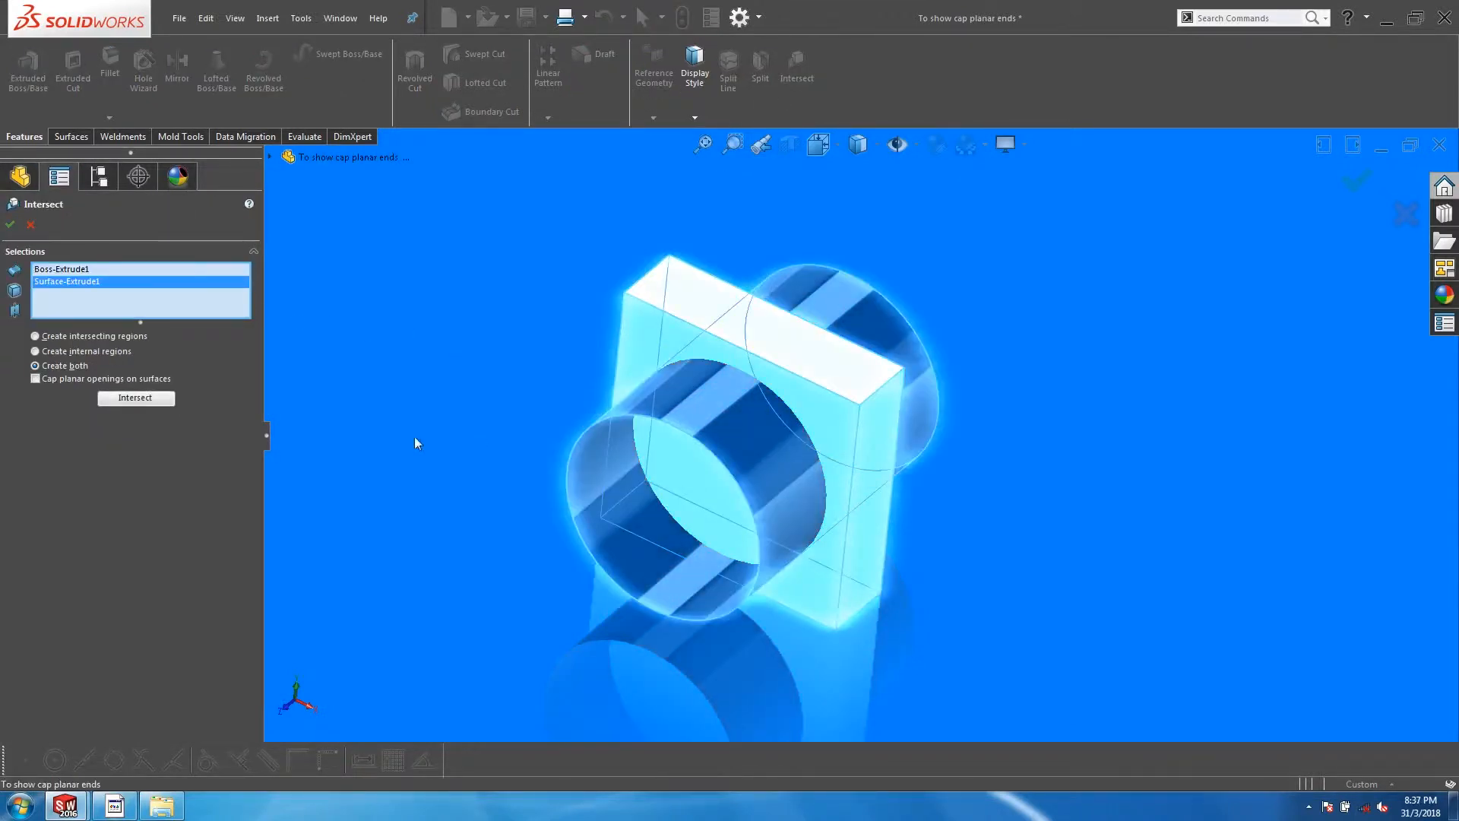
left_click(36, 378)
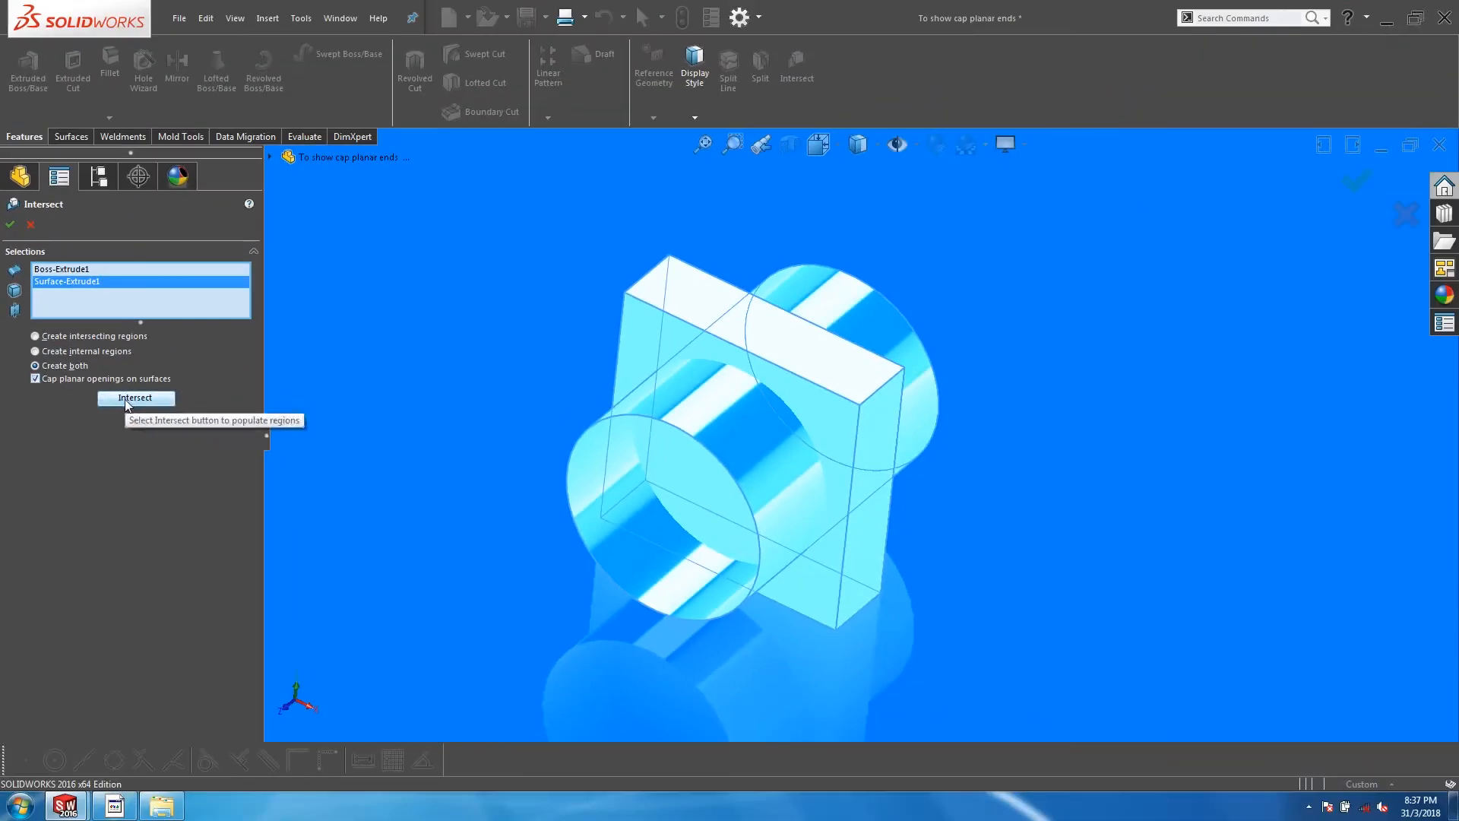
left_click(128, 399)
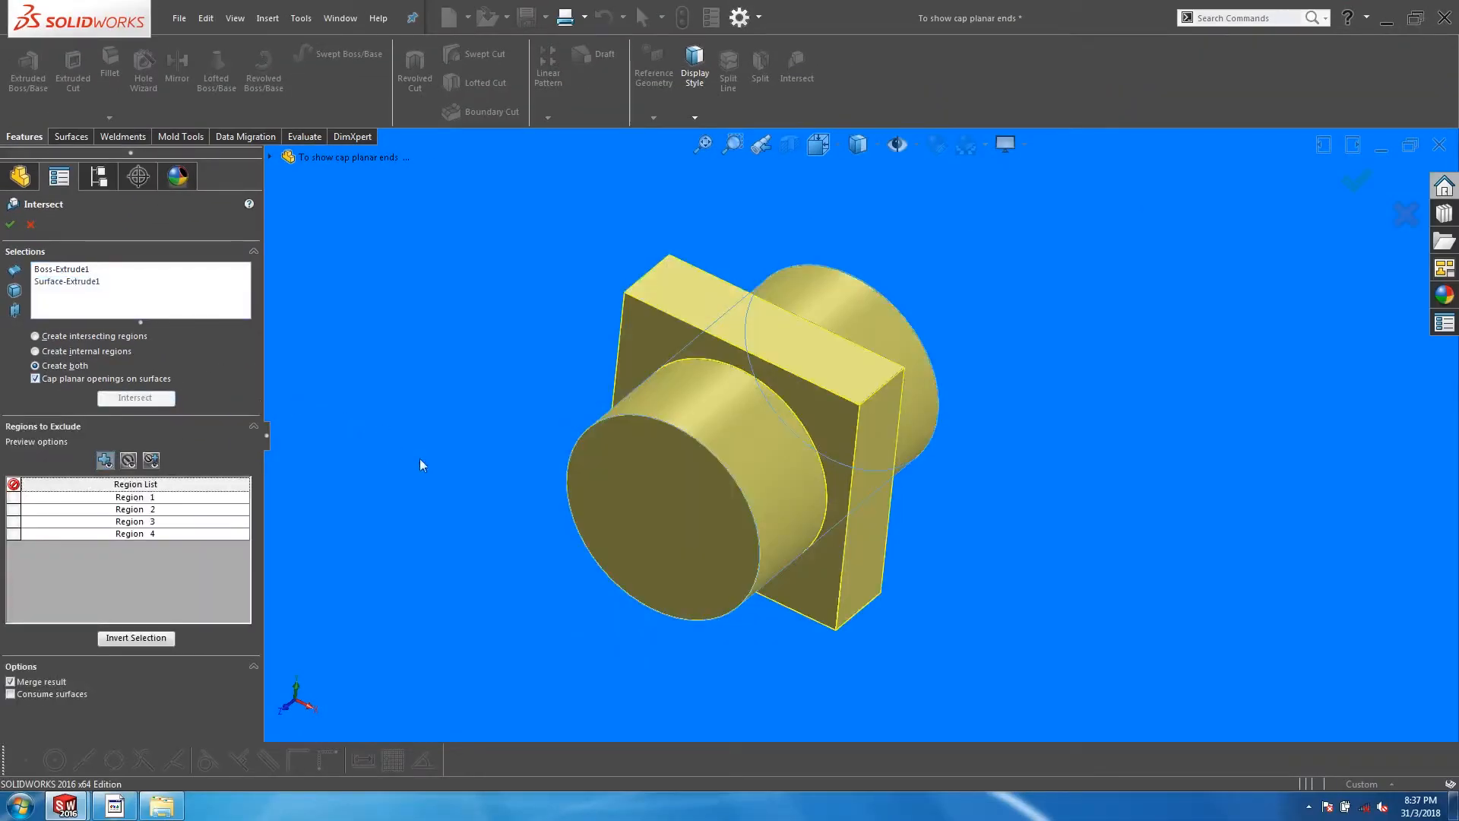
middle_click_drag(778, 480, 864, 467)
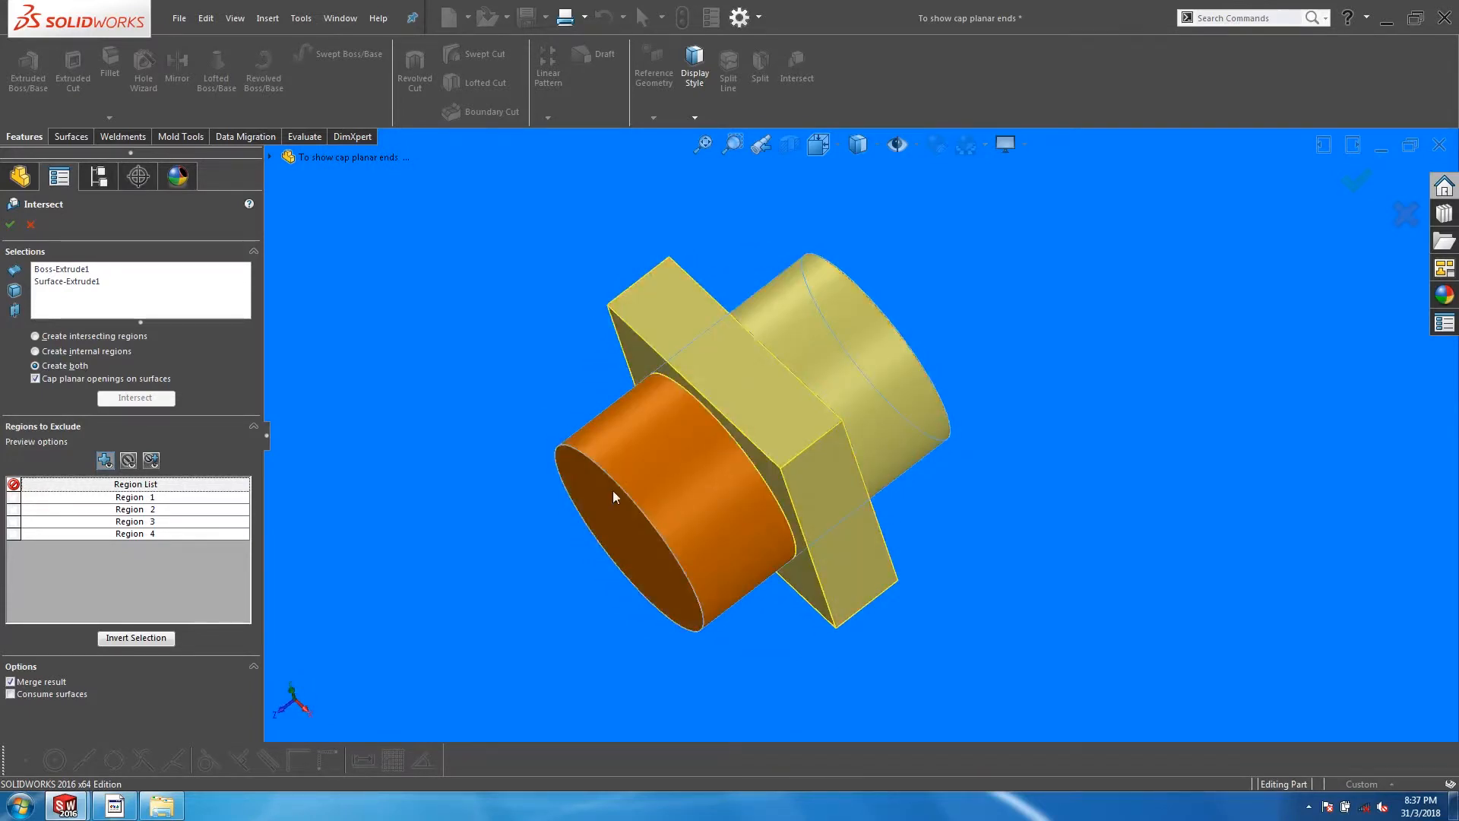
middle_click_drag(482, 505, 437, 472)
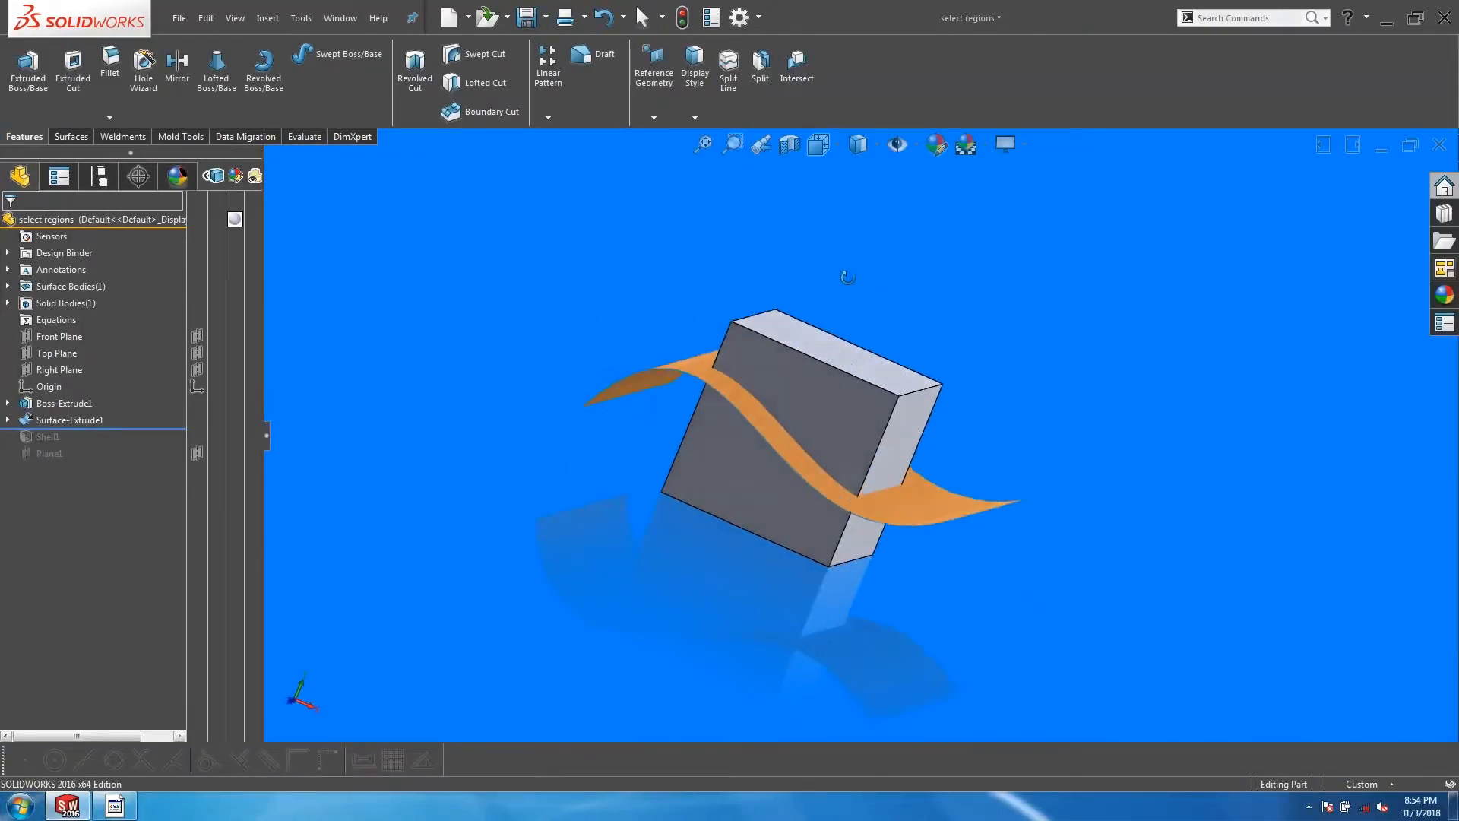
Intersect the block with the wavy surface, Front Plane and Right Plane, creating both intersecting and internal regions
middle_click_drag(848, 277, 814, 375)
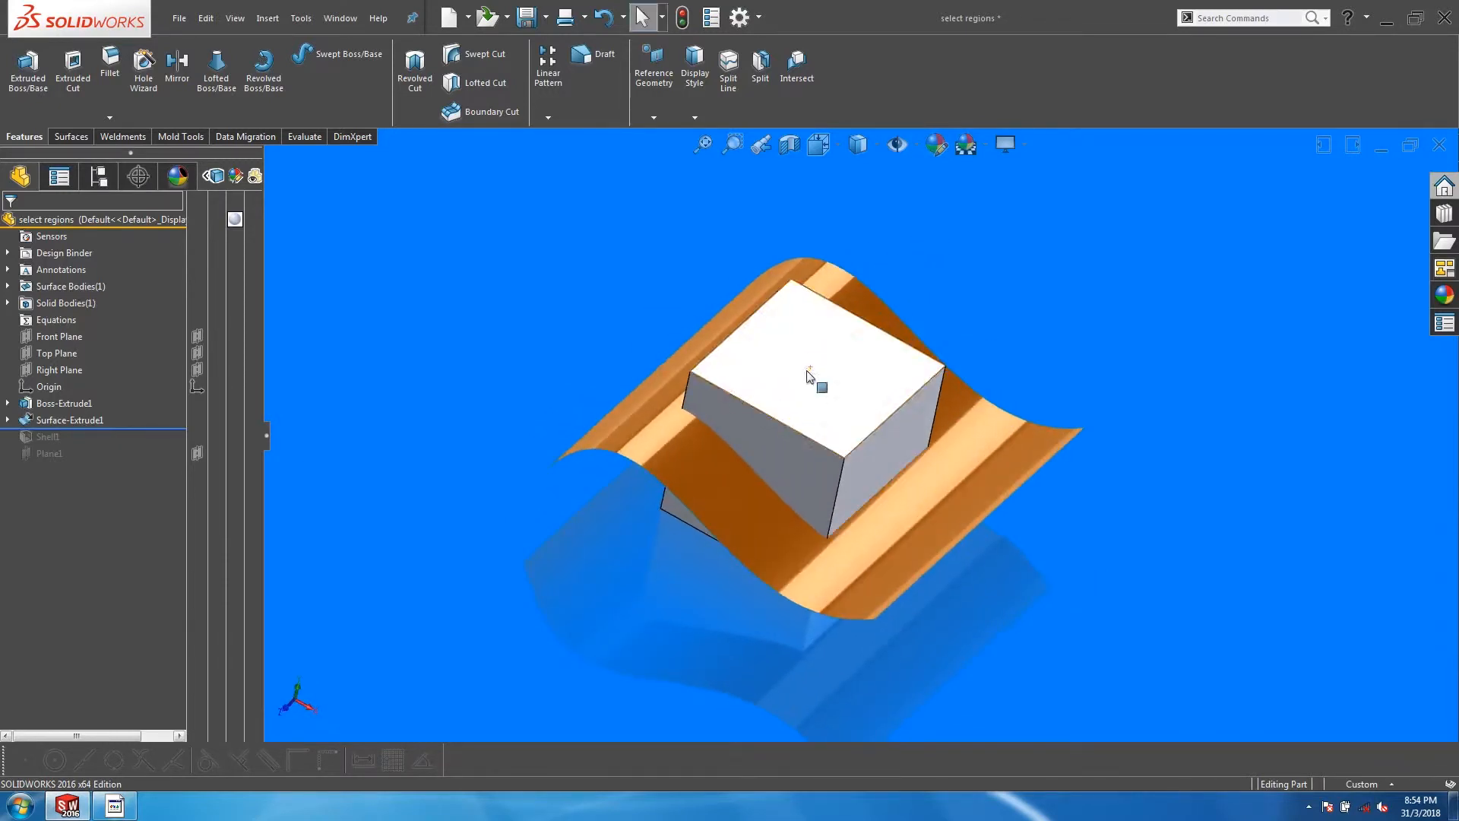
left_click(794, 65)
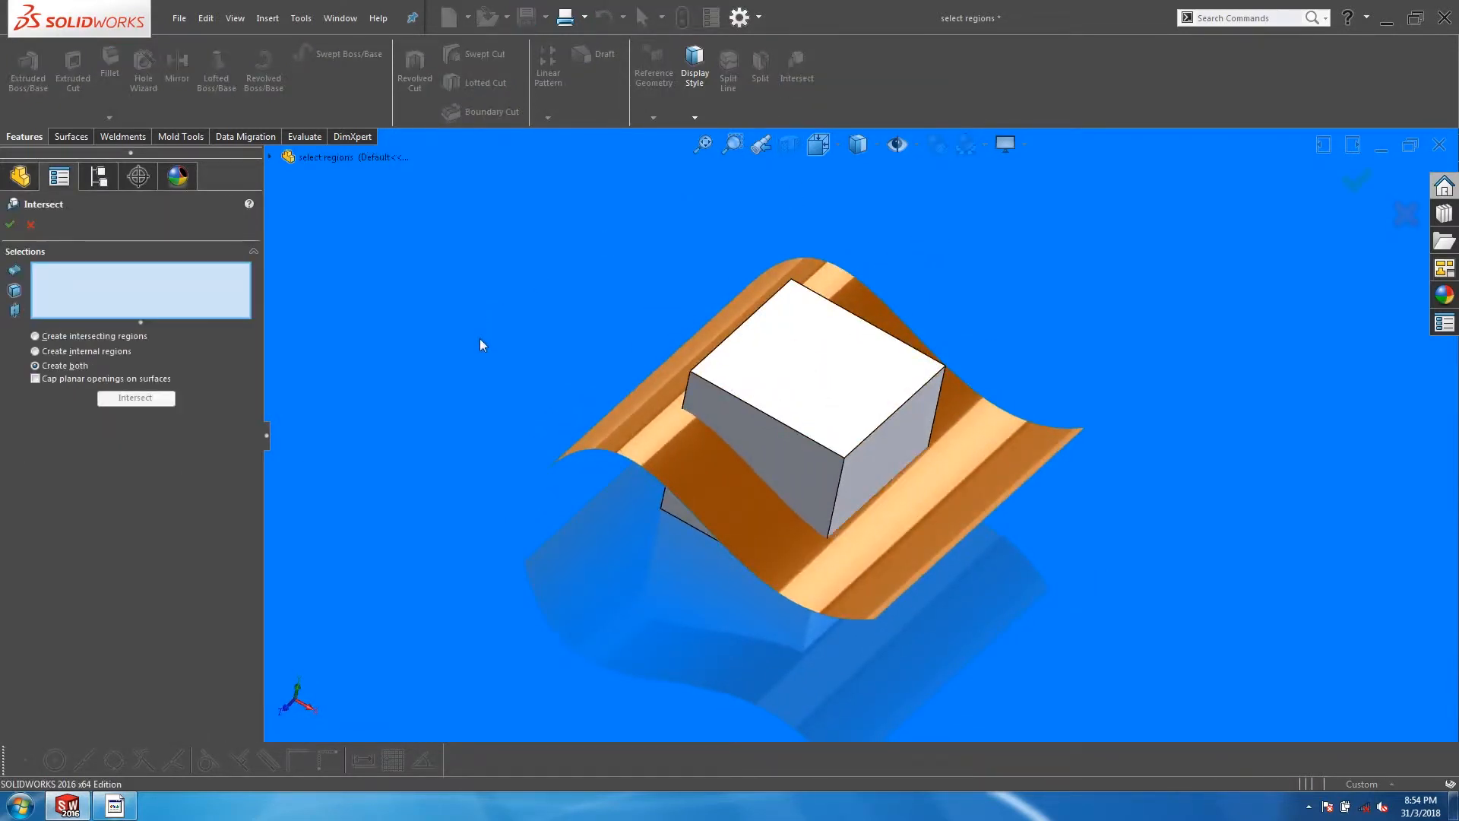
left_click(716, 372)
left_click(665, 422)
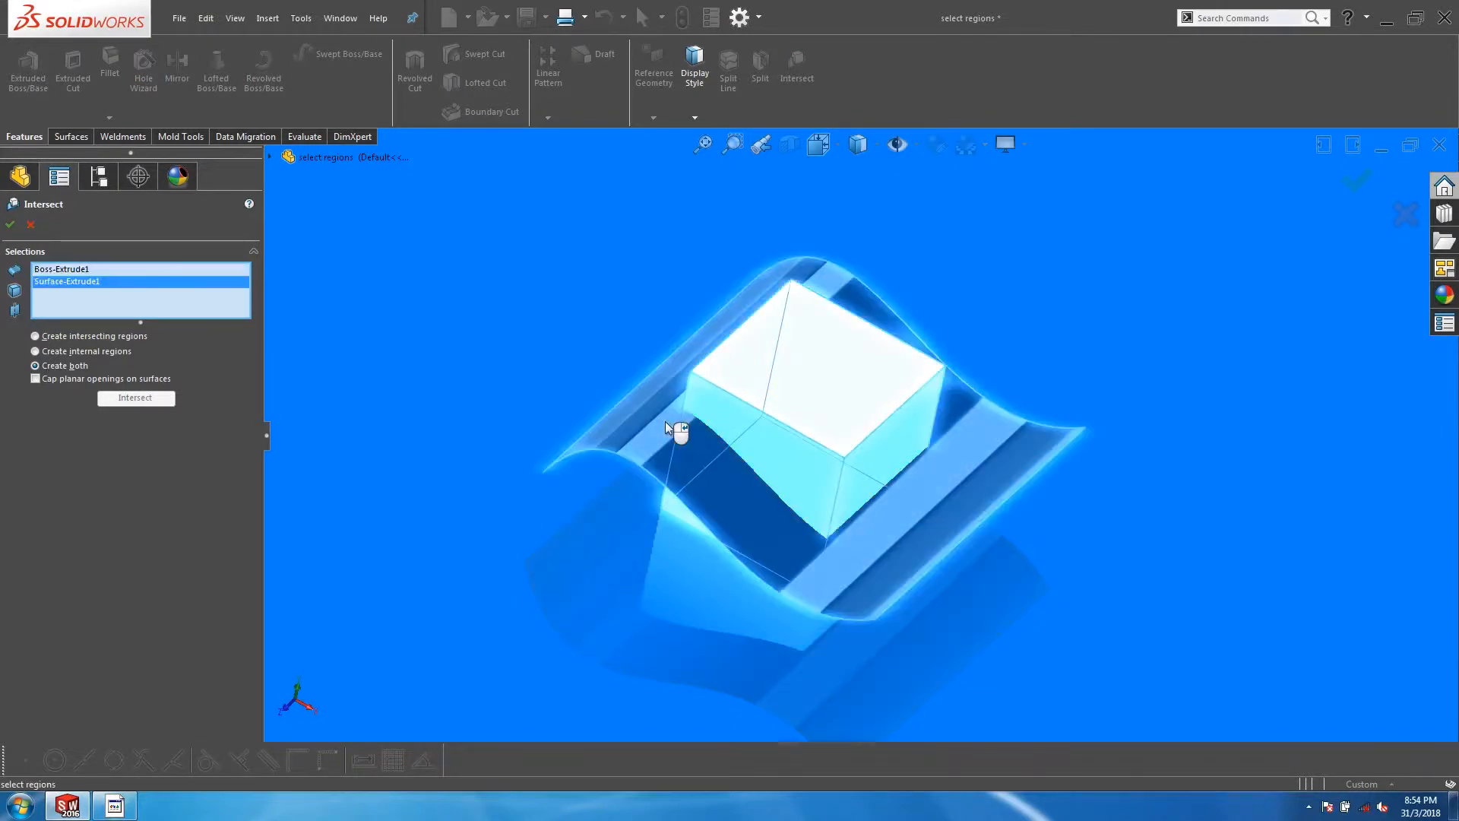
left_click(271, 158)
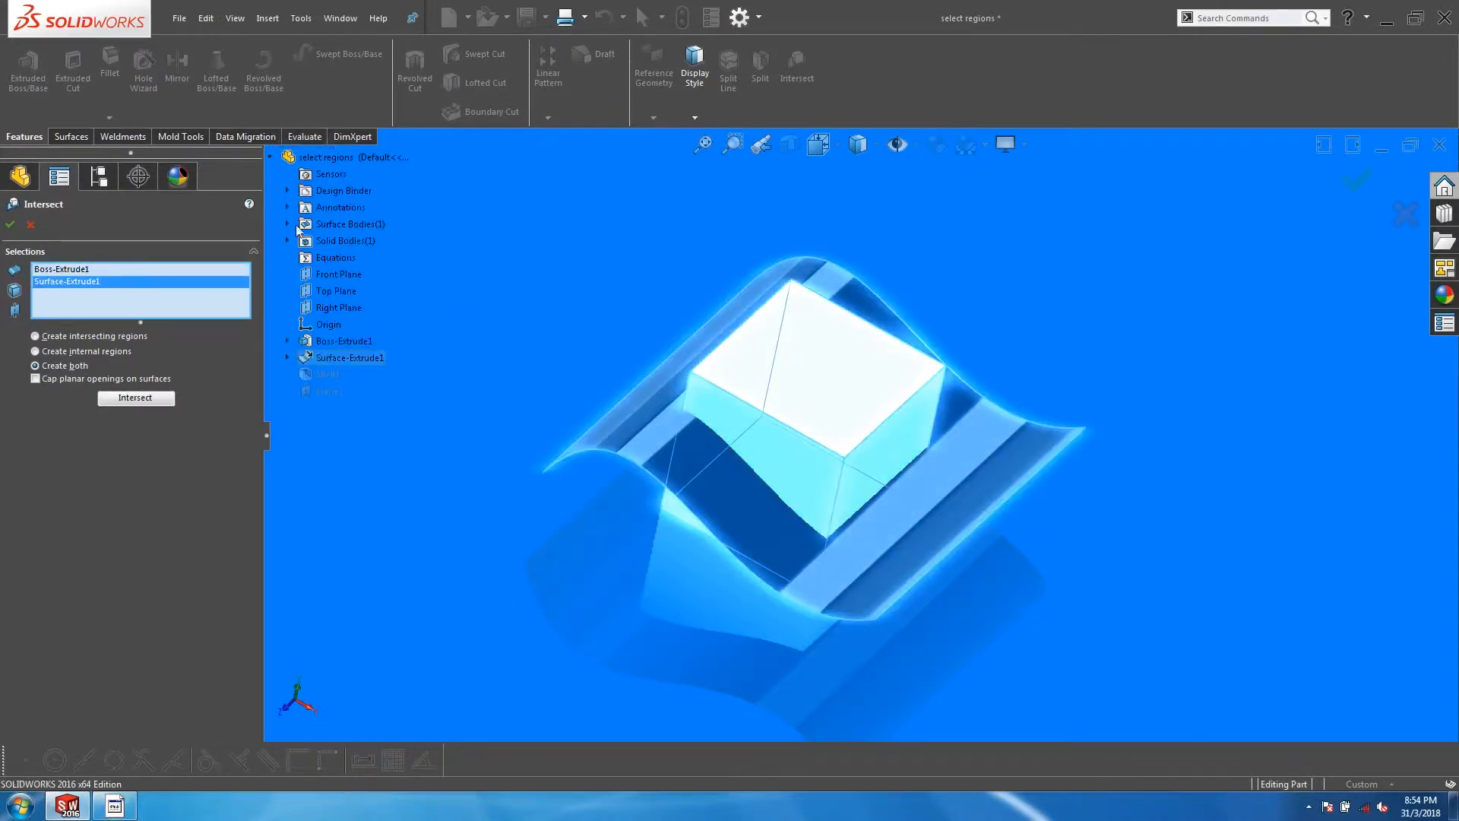
left_click(319, 274)
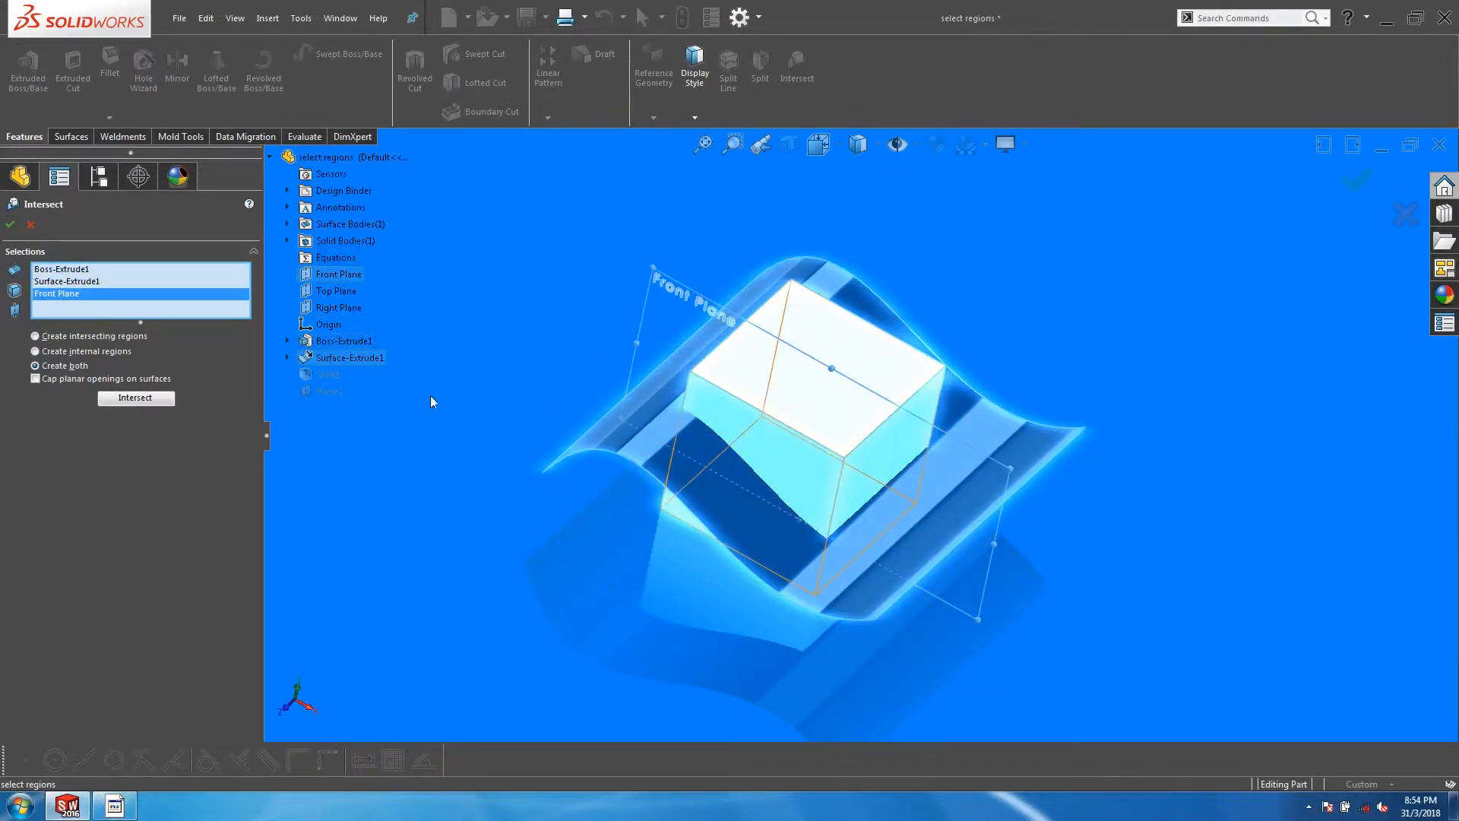
left_click(324, 308)
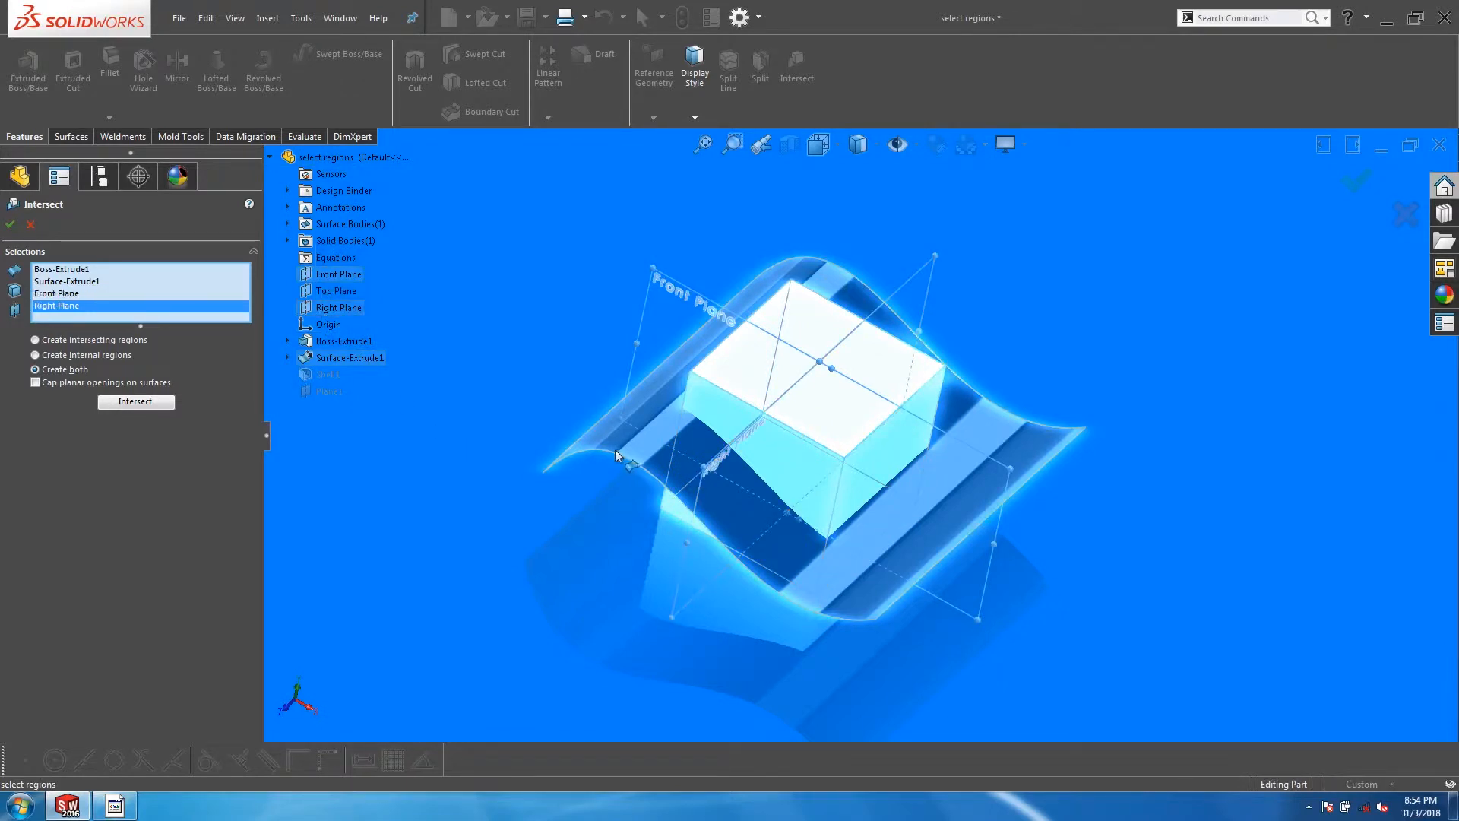
left_click(114, 401)
middle_click_drag(689, 487, 825, 397)
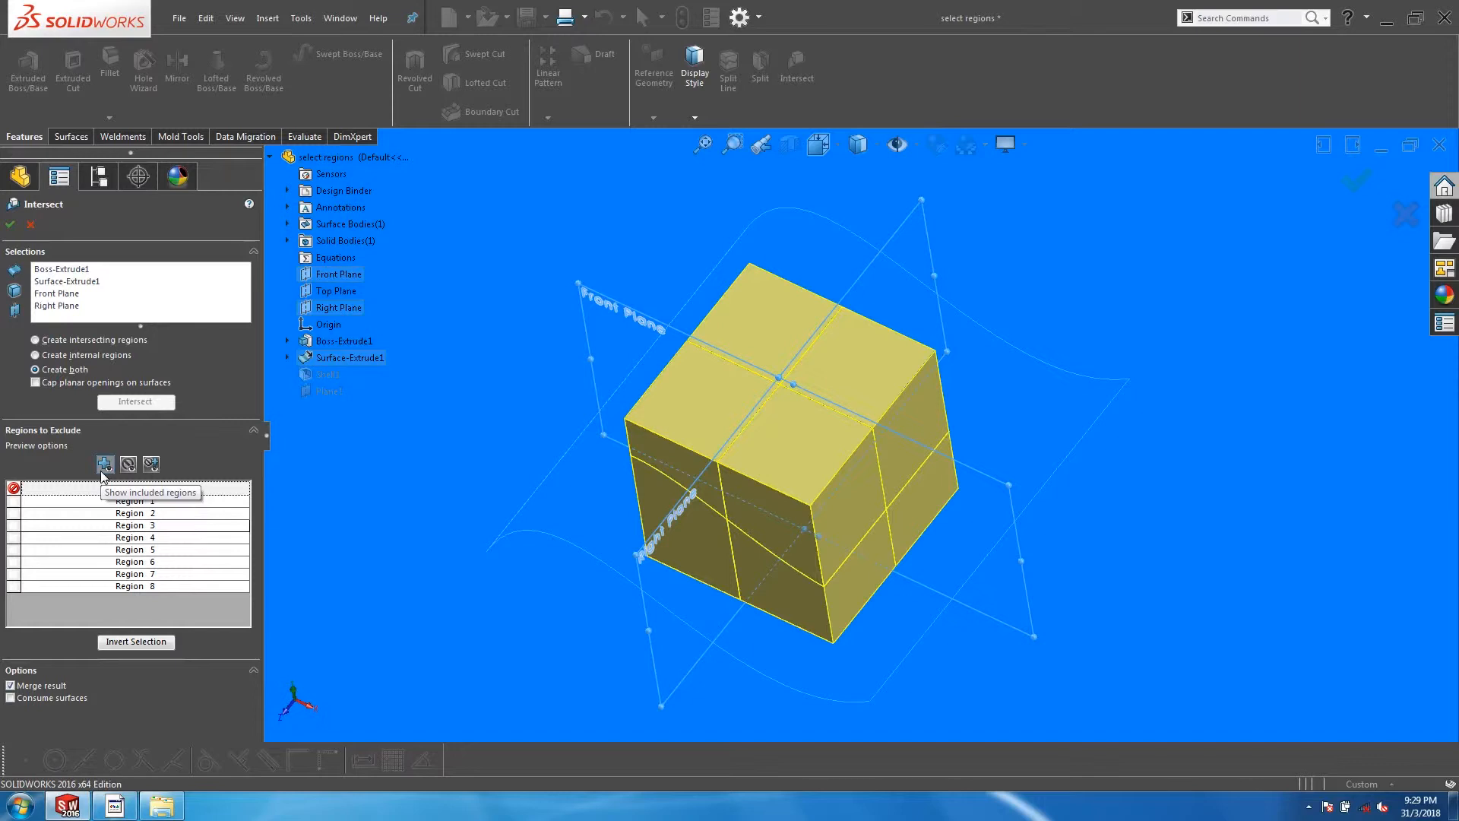
Exclude Region 3 and preview the included regions, the excluded region, and both together
left_click(681, 413)
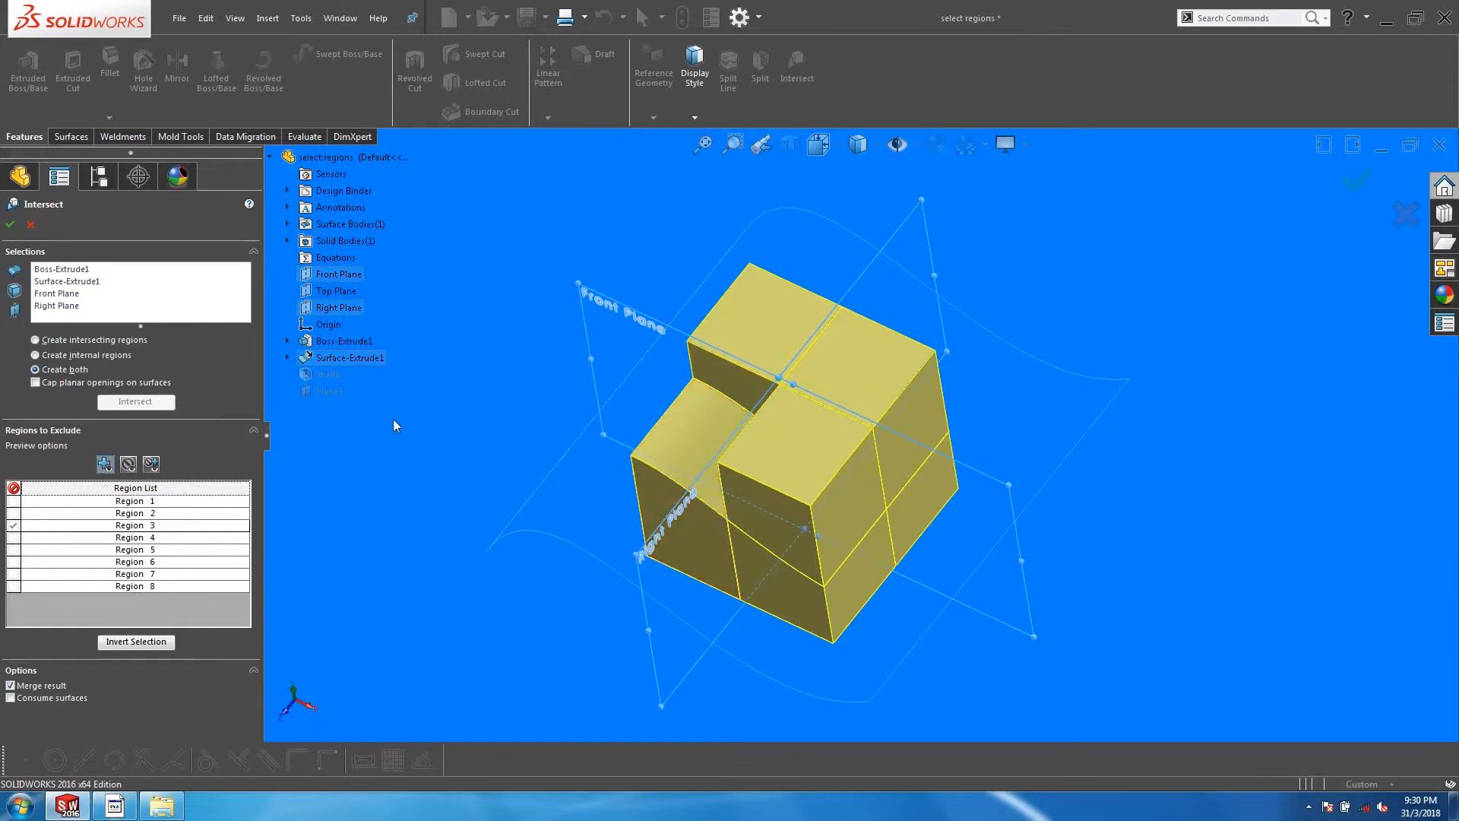
left_click(127, 465)
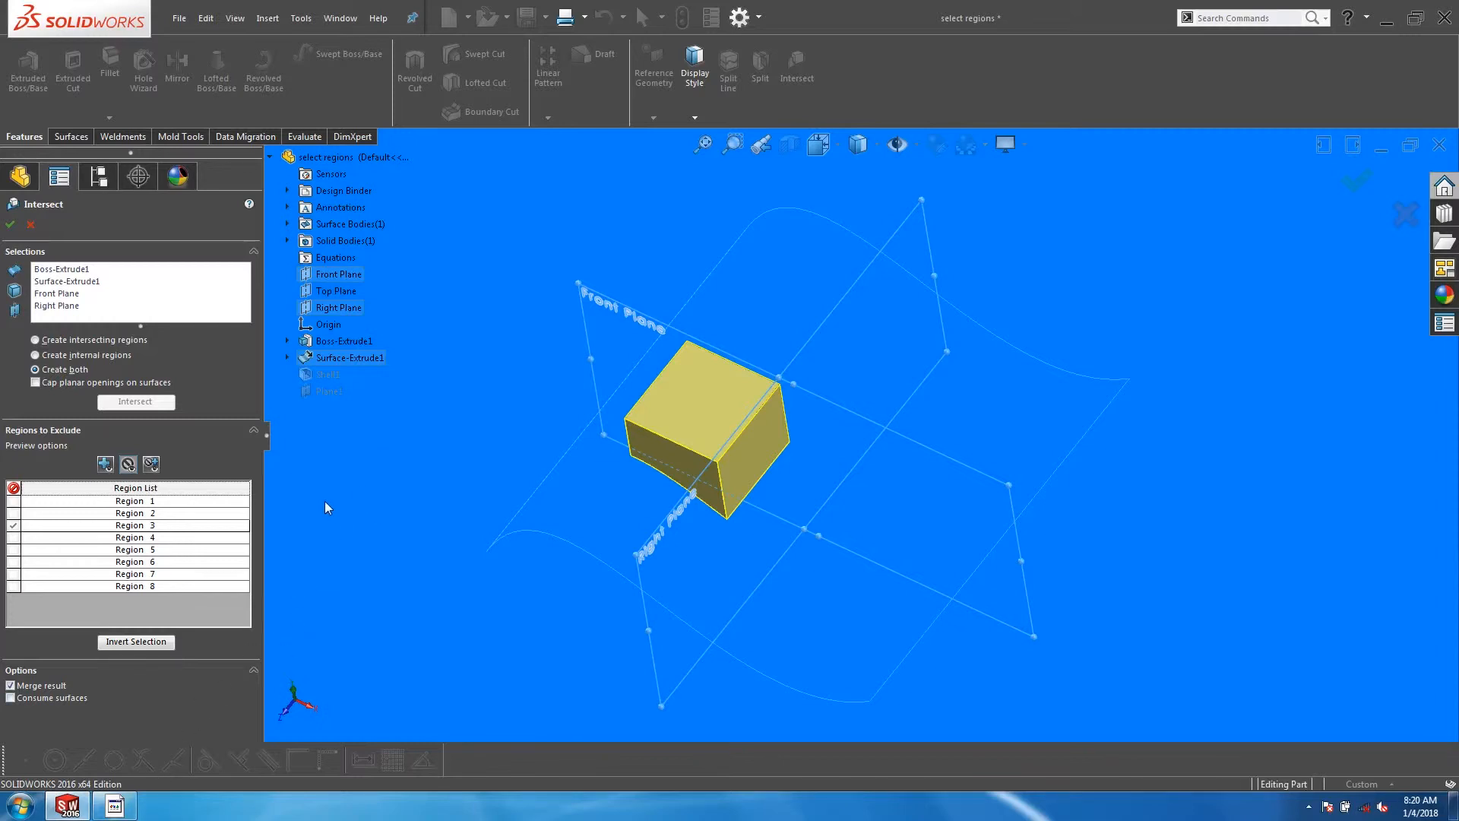
left_click(152, 464)
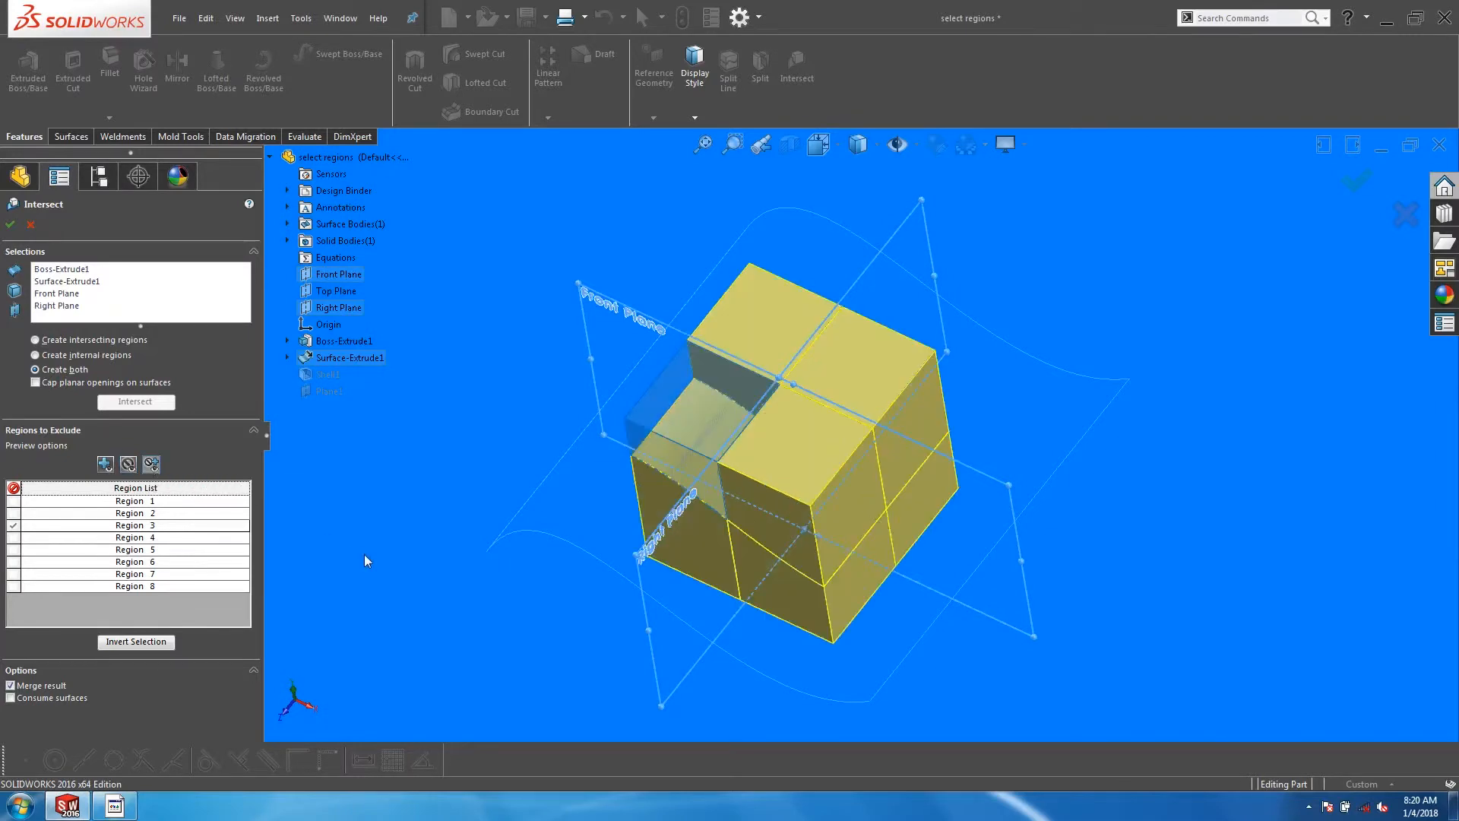
middle_click_drag(704, 493, 448, 545)
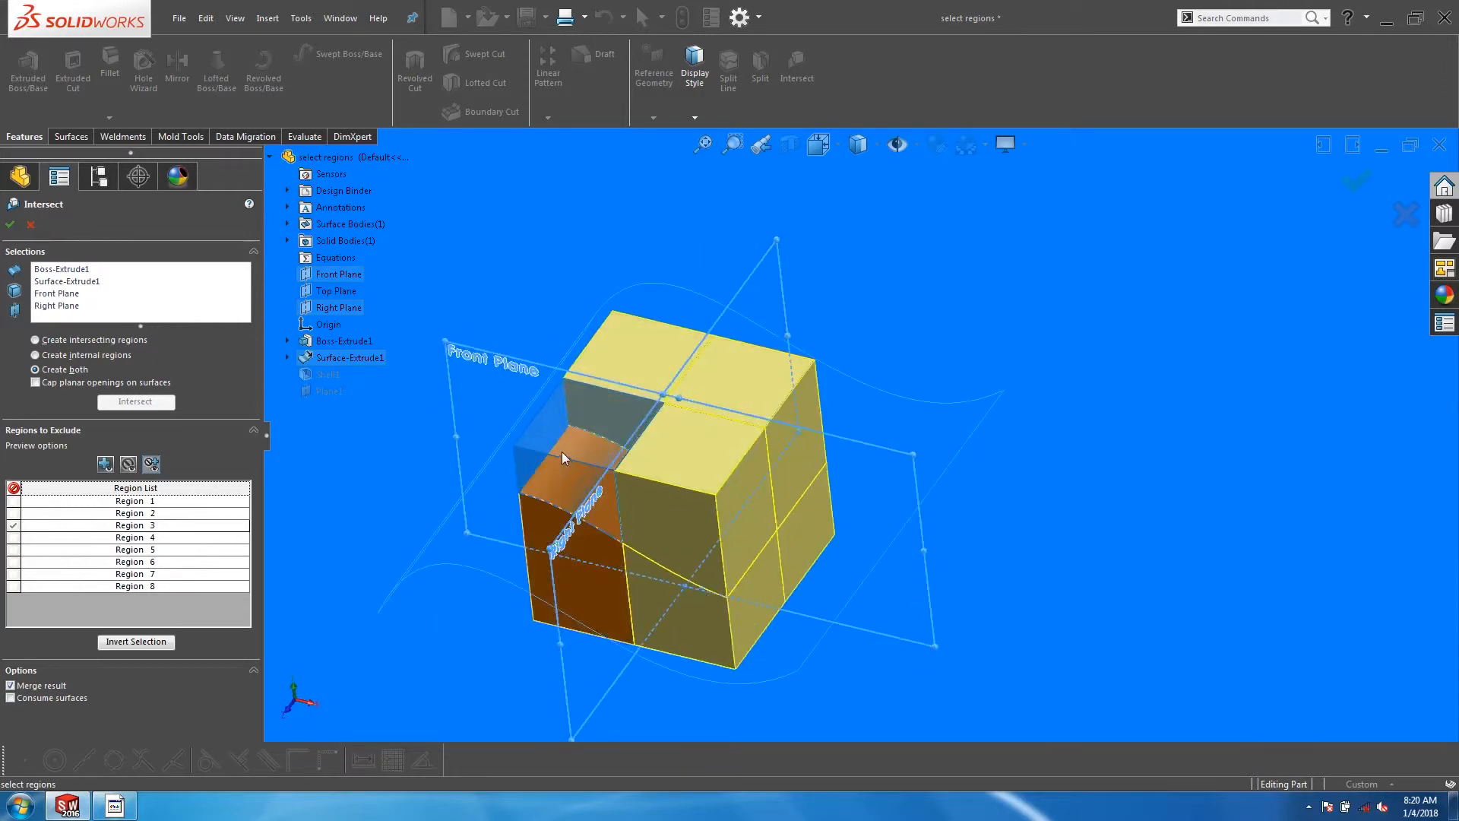
middle_click_drag(371, 480, 346, 505)
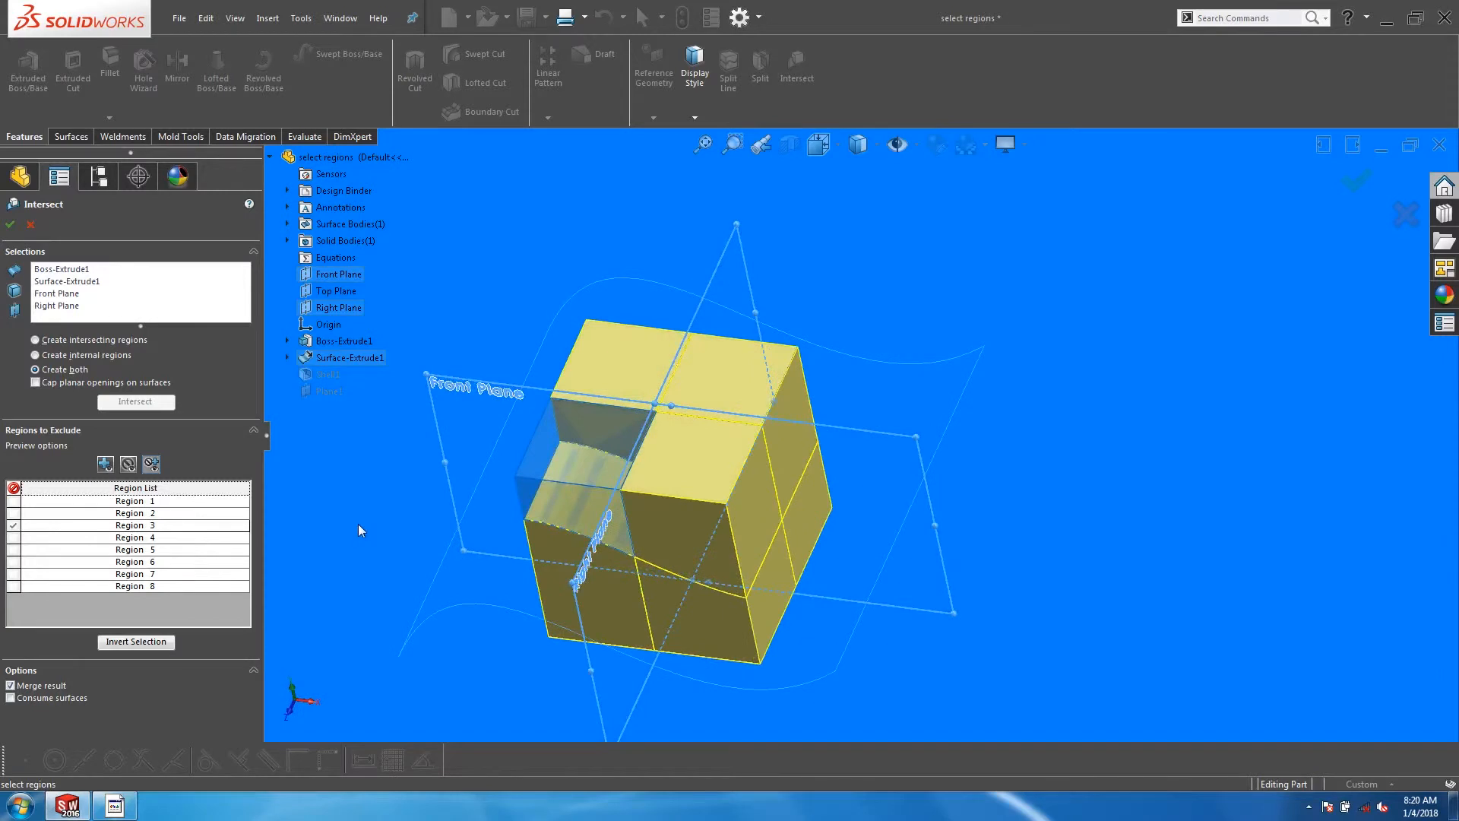
Invert the region exclusion and invert it back, leaving only Region 3 excluded
left_click(124, 643)
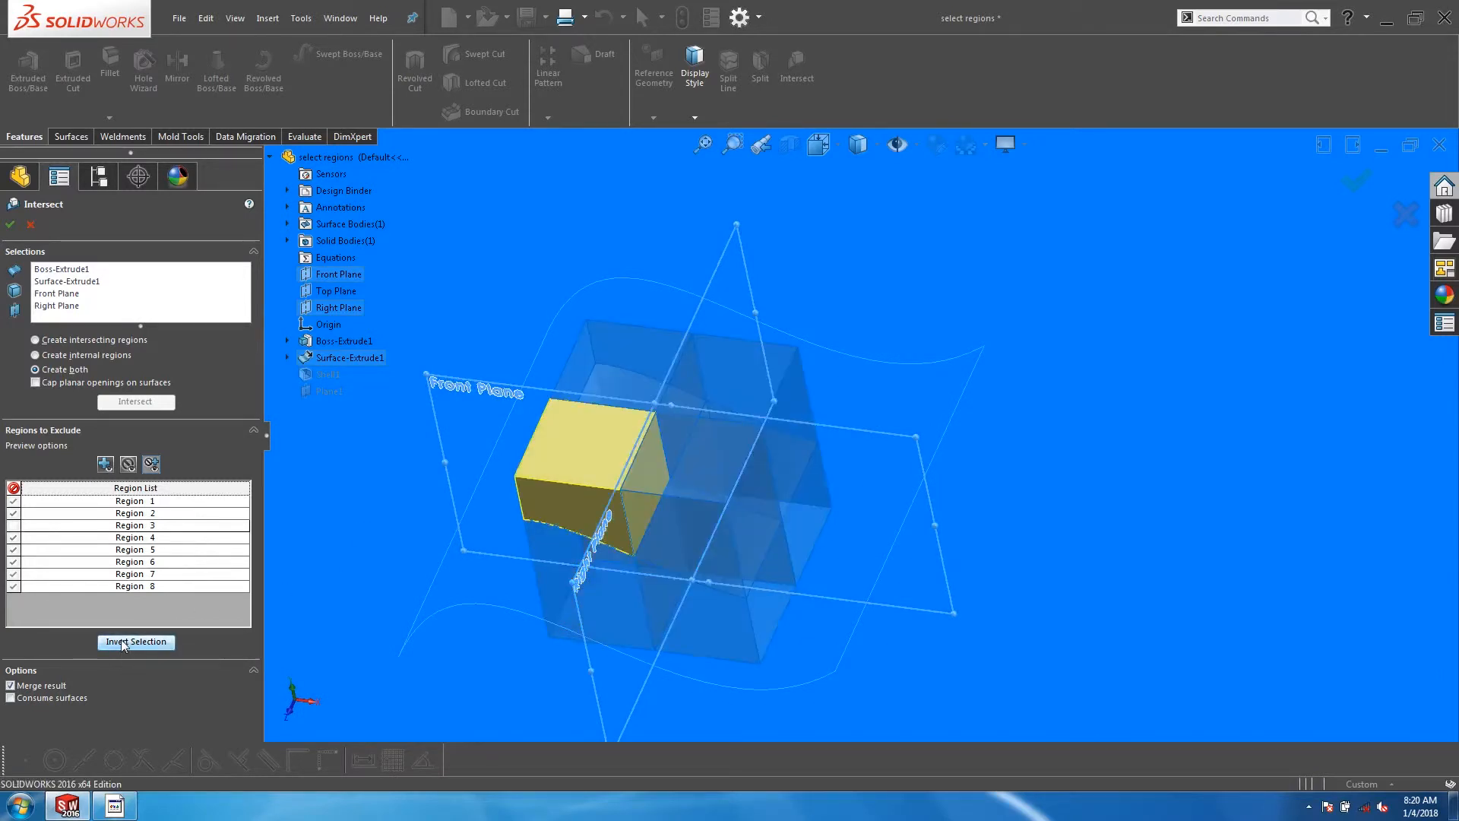
left_click(124, 643)
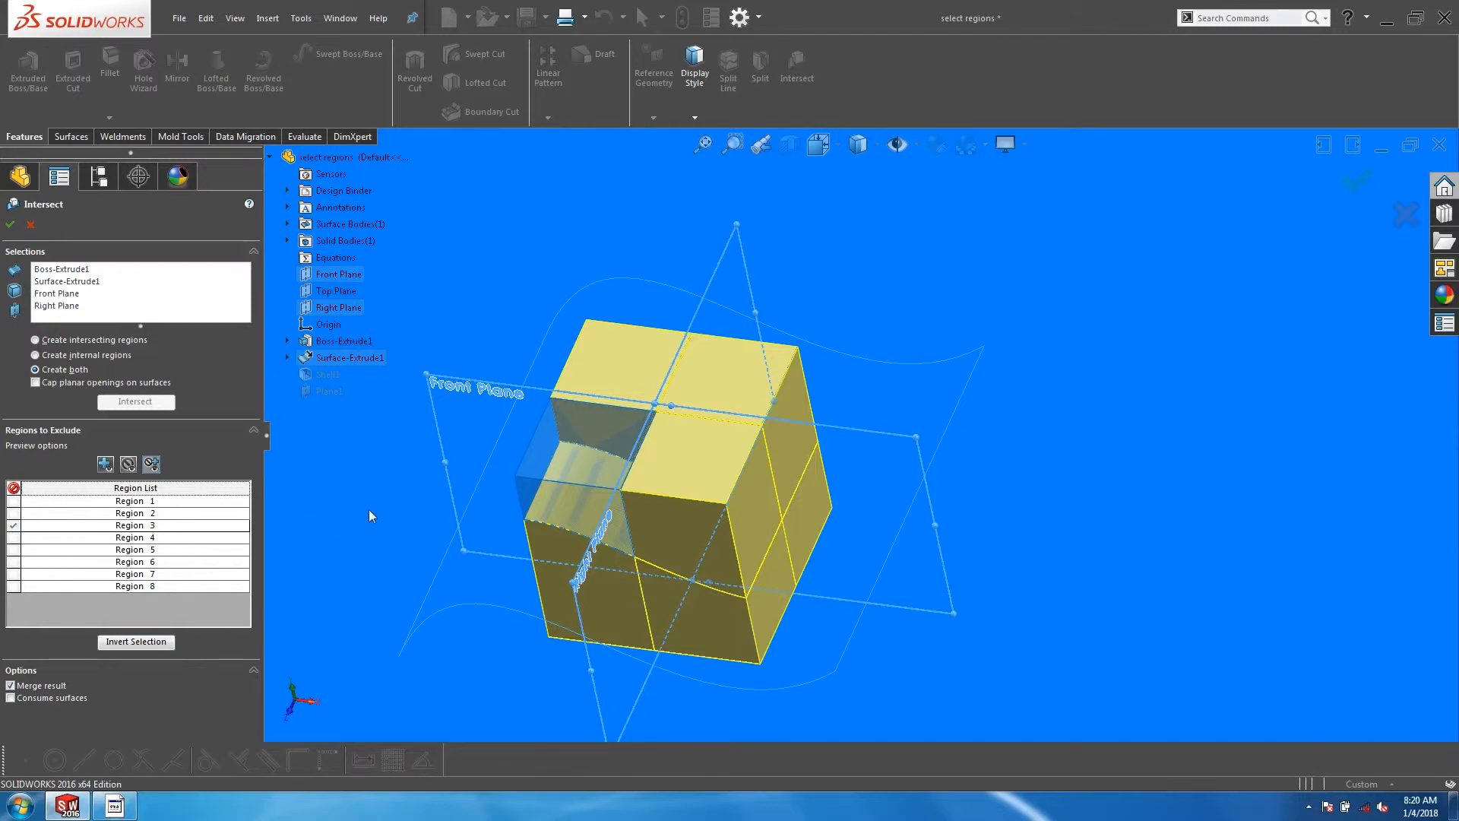
middle_click_drag(368, 509, 408, 560)
scroll(821, 444, "down", 1)
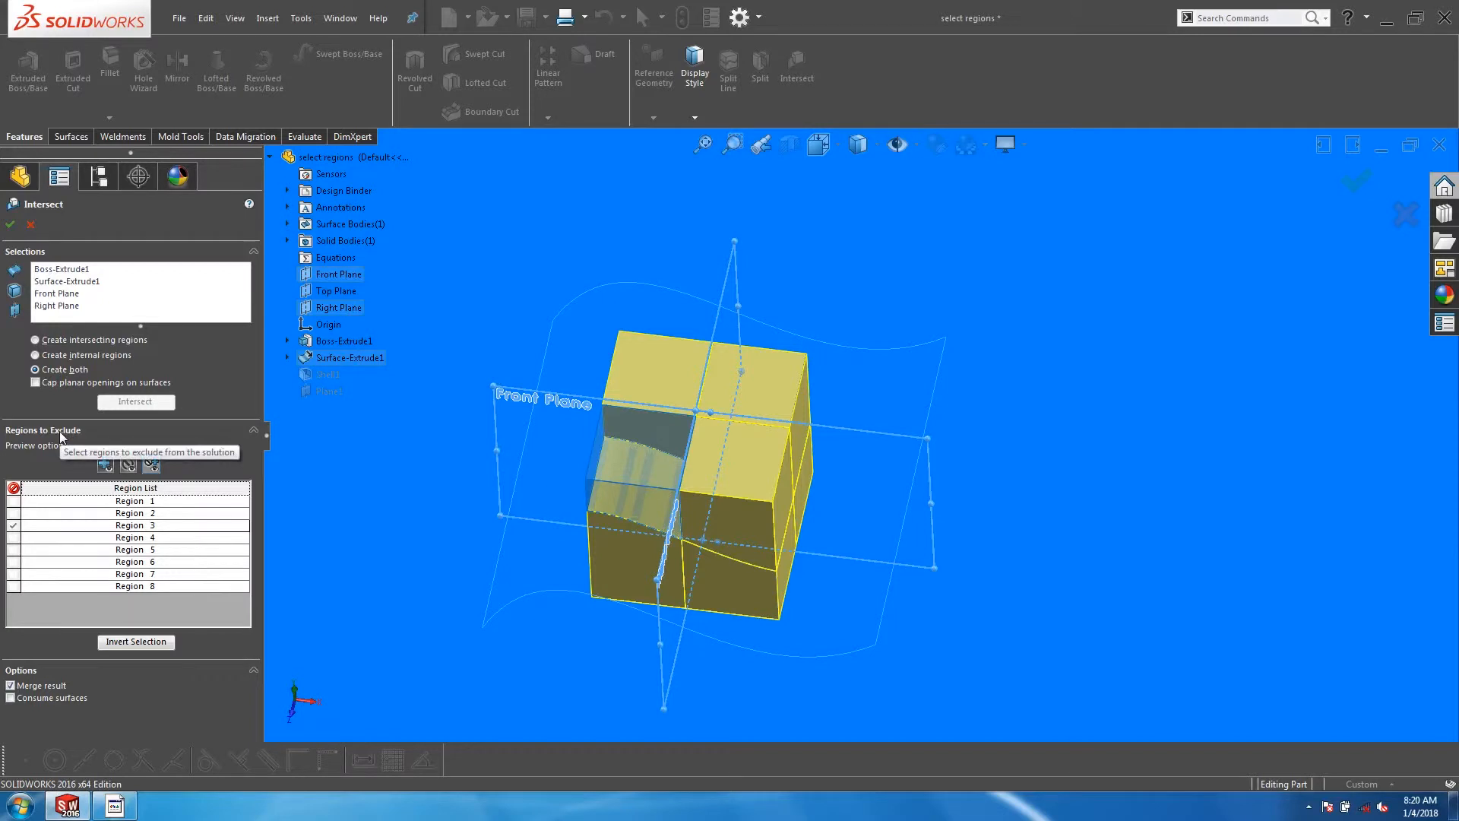
scroll(757, 481, "down", 2)
middle_click_drag(302, 531, 305, 465)
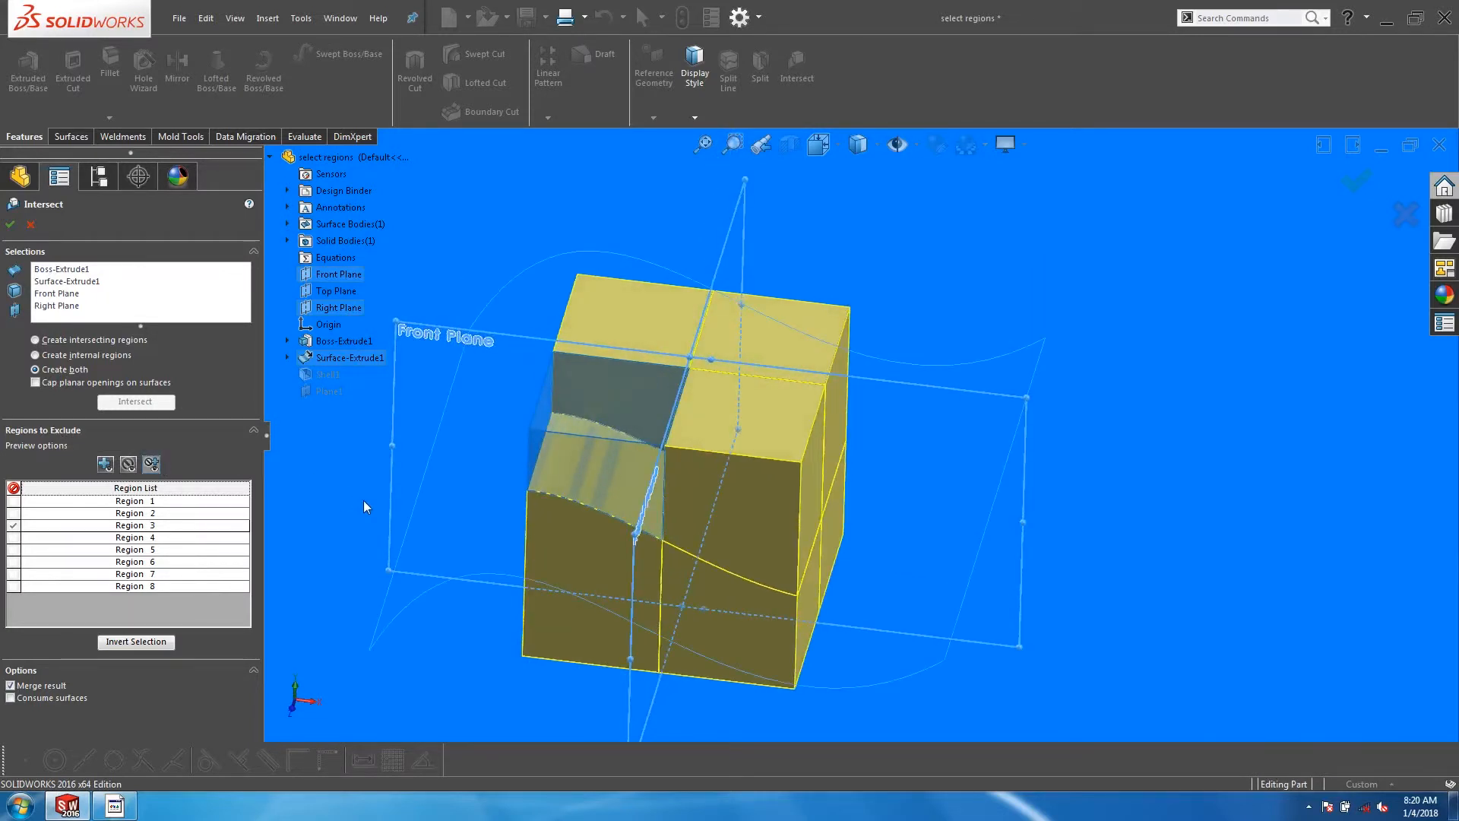
middle_click_drag(351, 508, 377, 495)
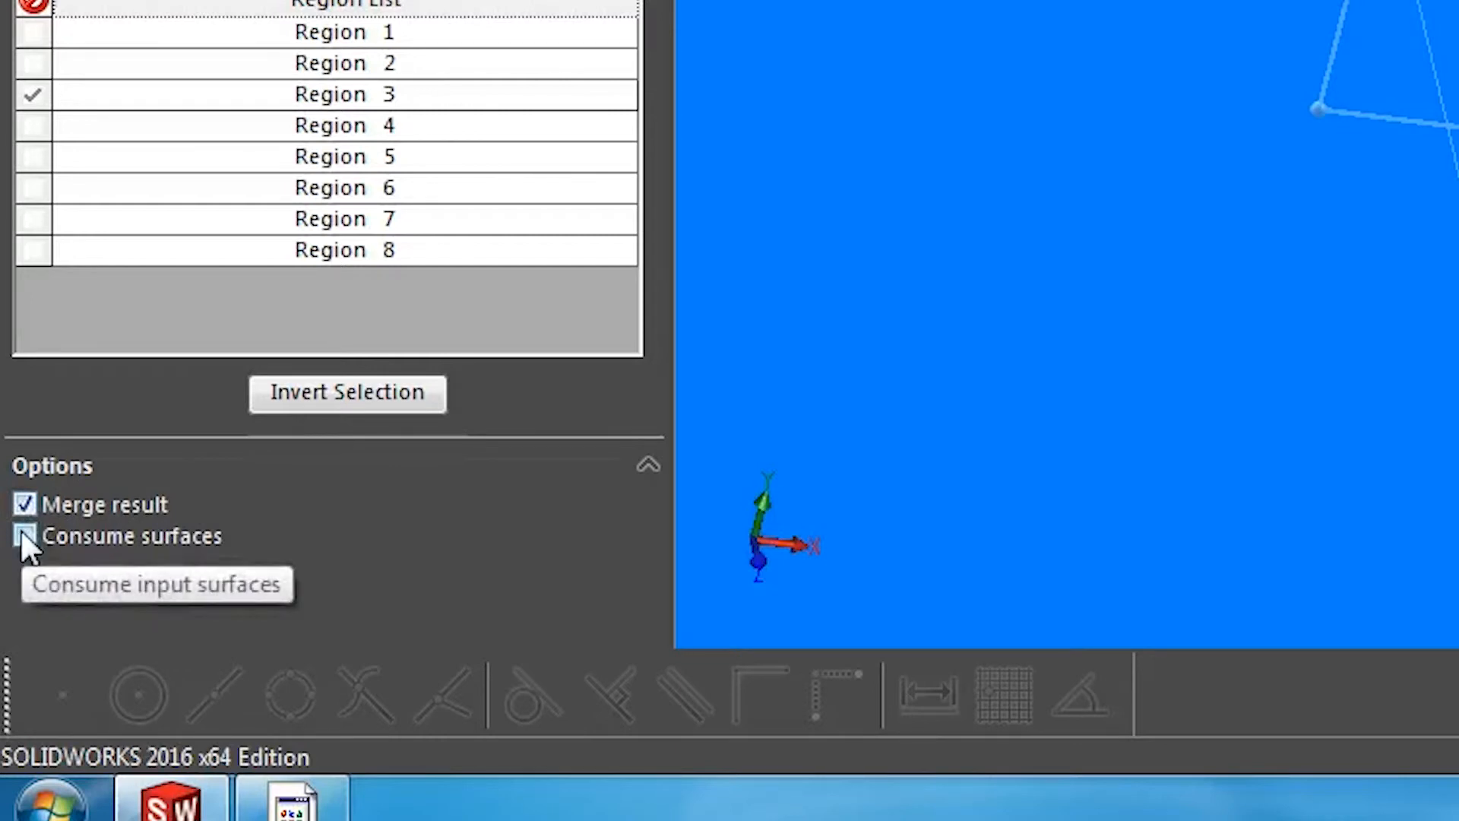
Enable Consume surfaces and finish the block's Intersect feature
left_click(22, 533)
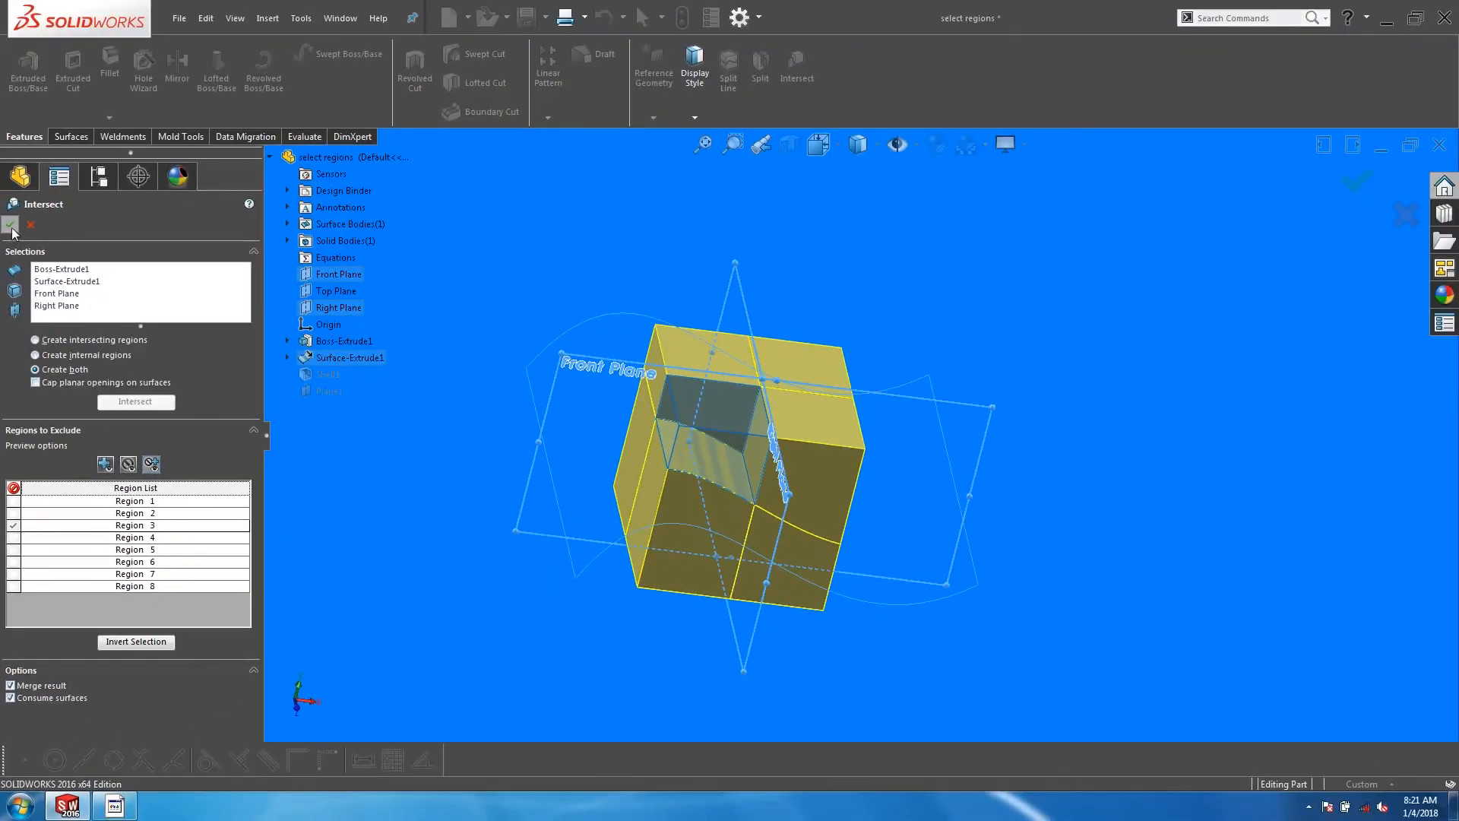
left_click(12, 232)
middle_click_drag(669, 425, 612, 387)
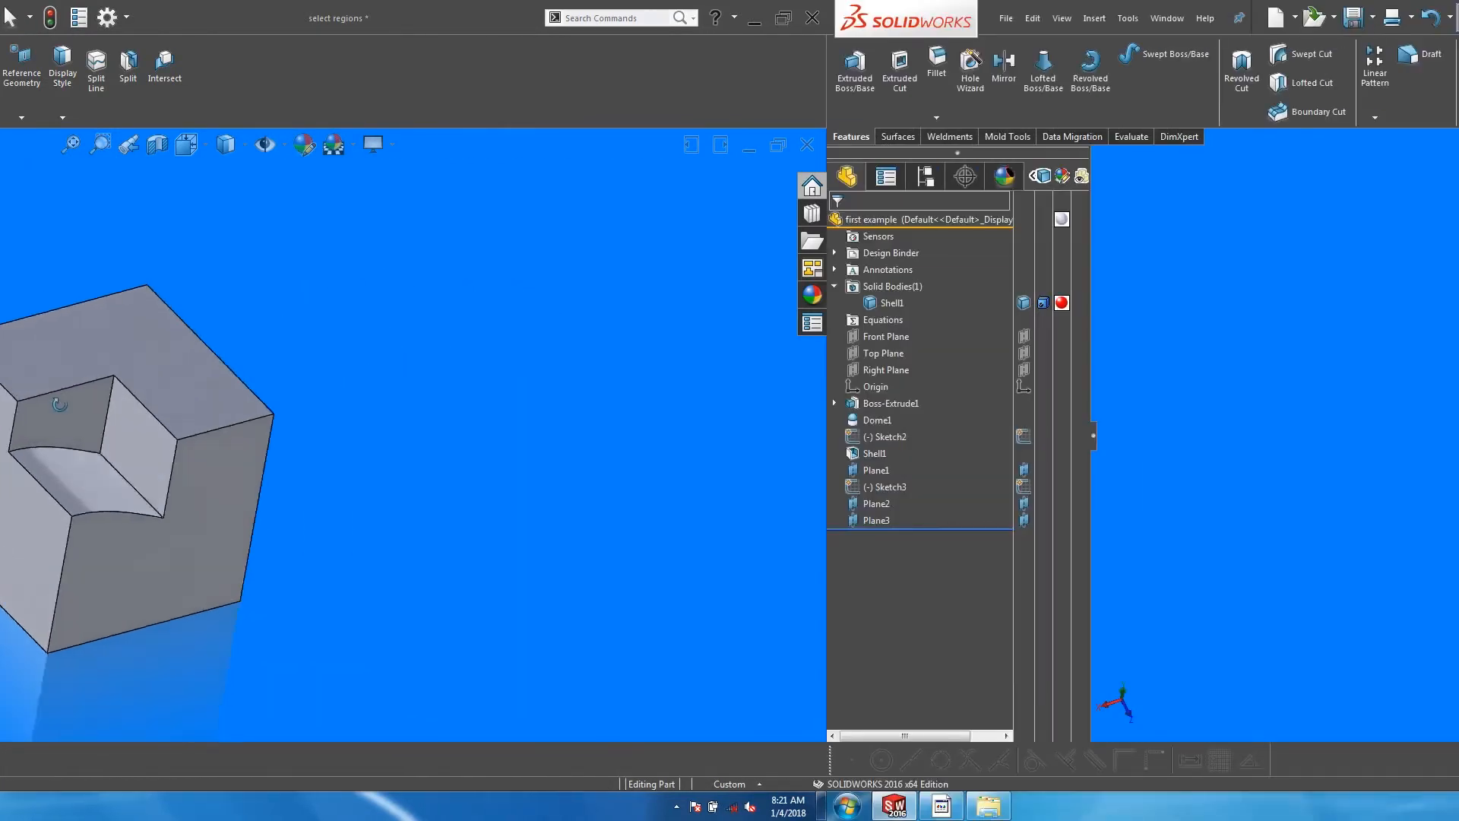
Intersect the round-bottomed tube's shell body with Plane3, creating internal regions only
scroll(501, 473, "up", 3)
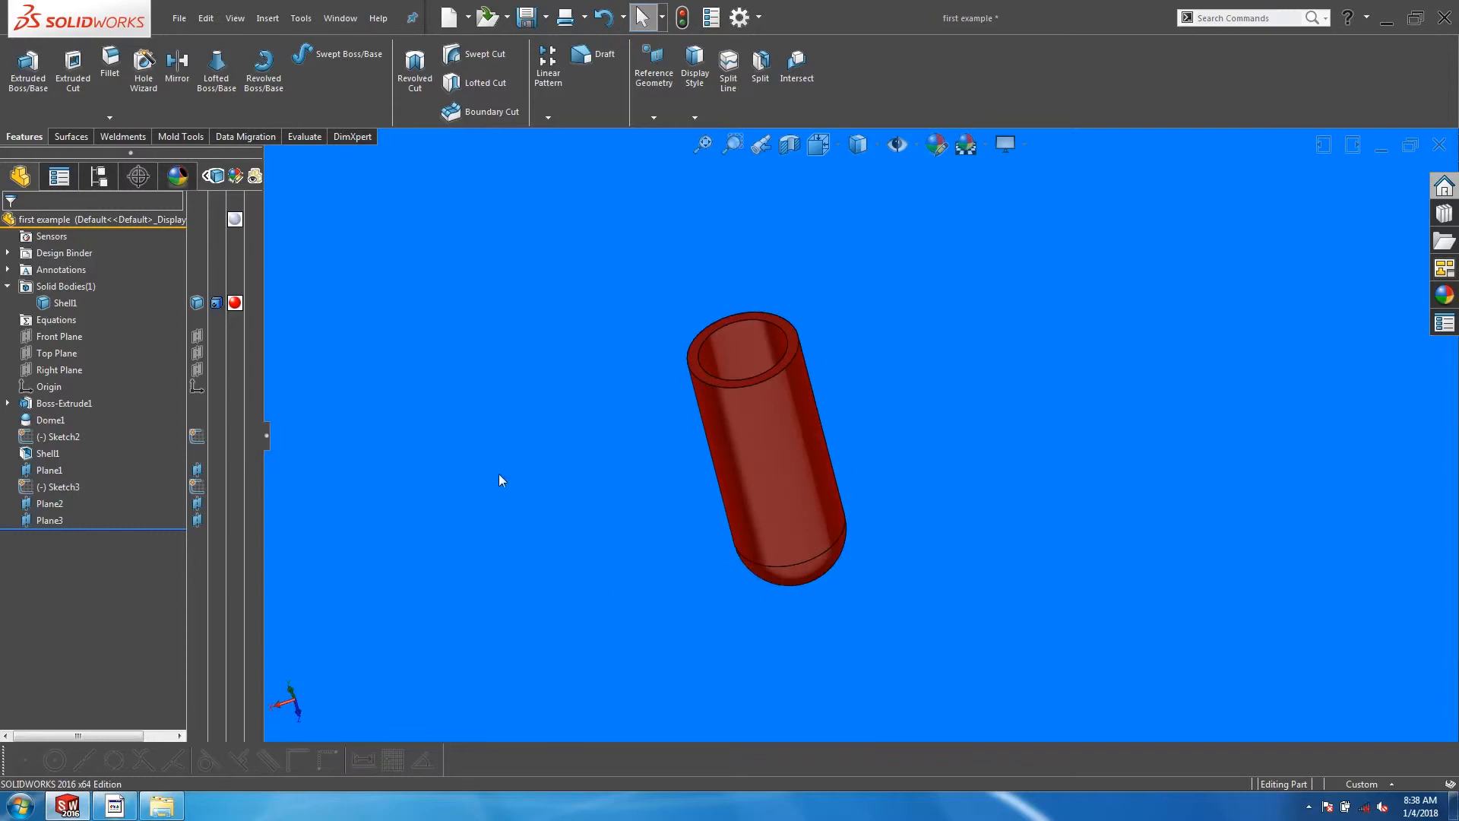
left_click(50, 521)
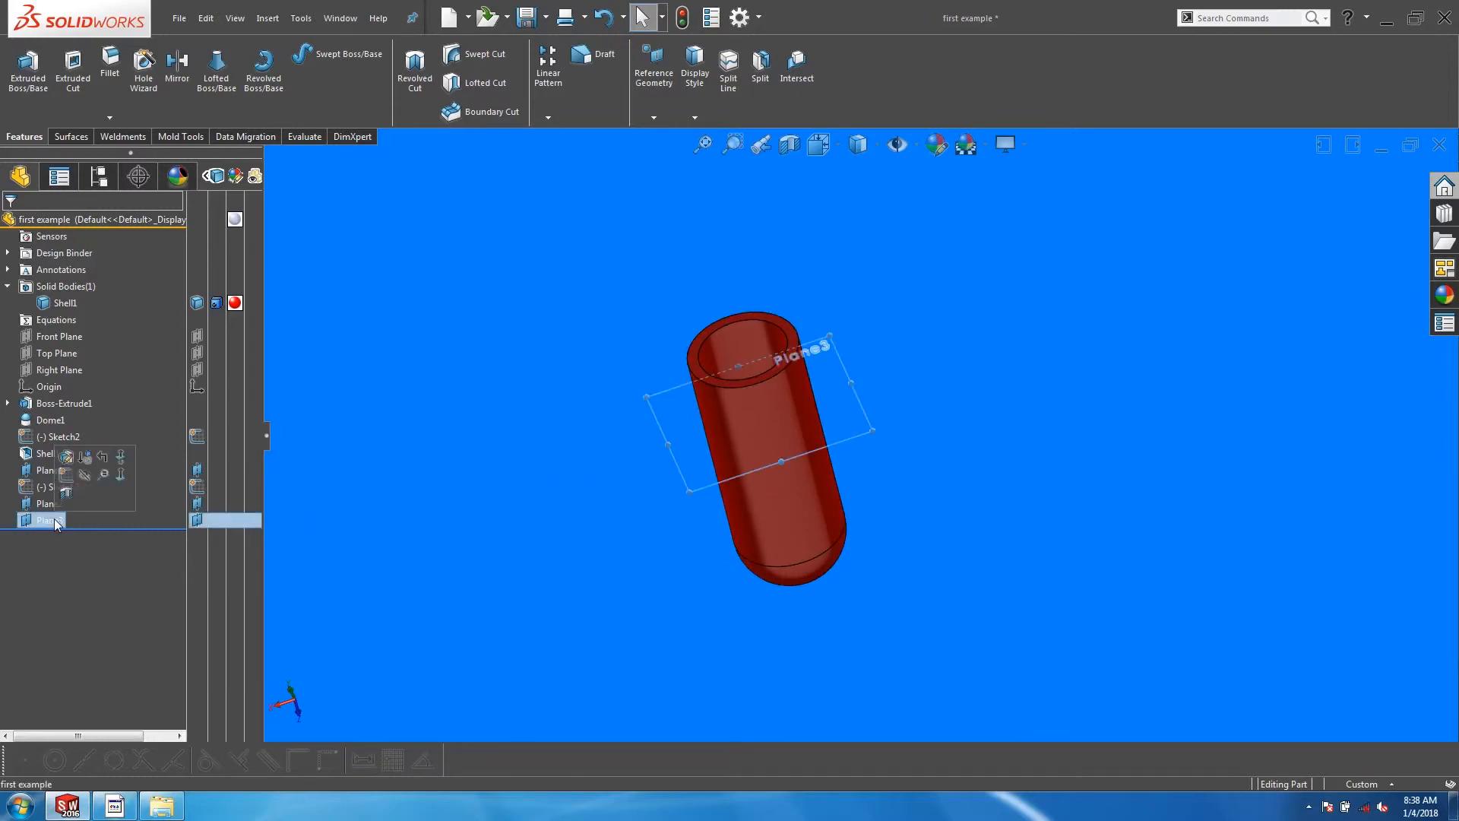
middle_click_drag(484, 529, 471, 464)
scroll(1038, 489, "down", 3)
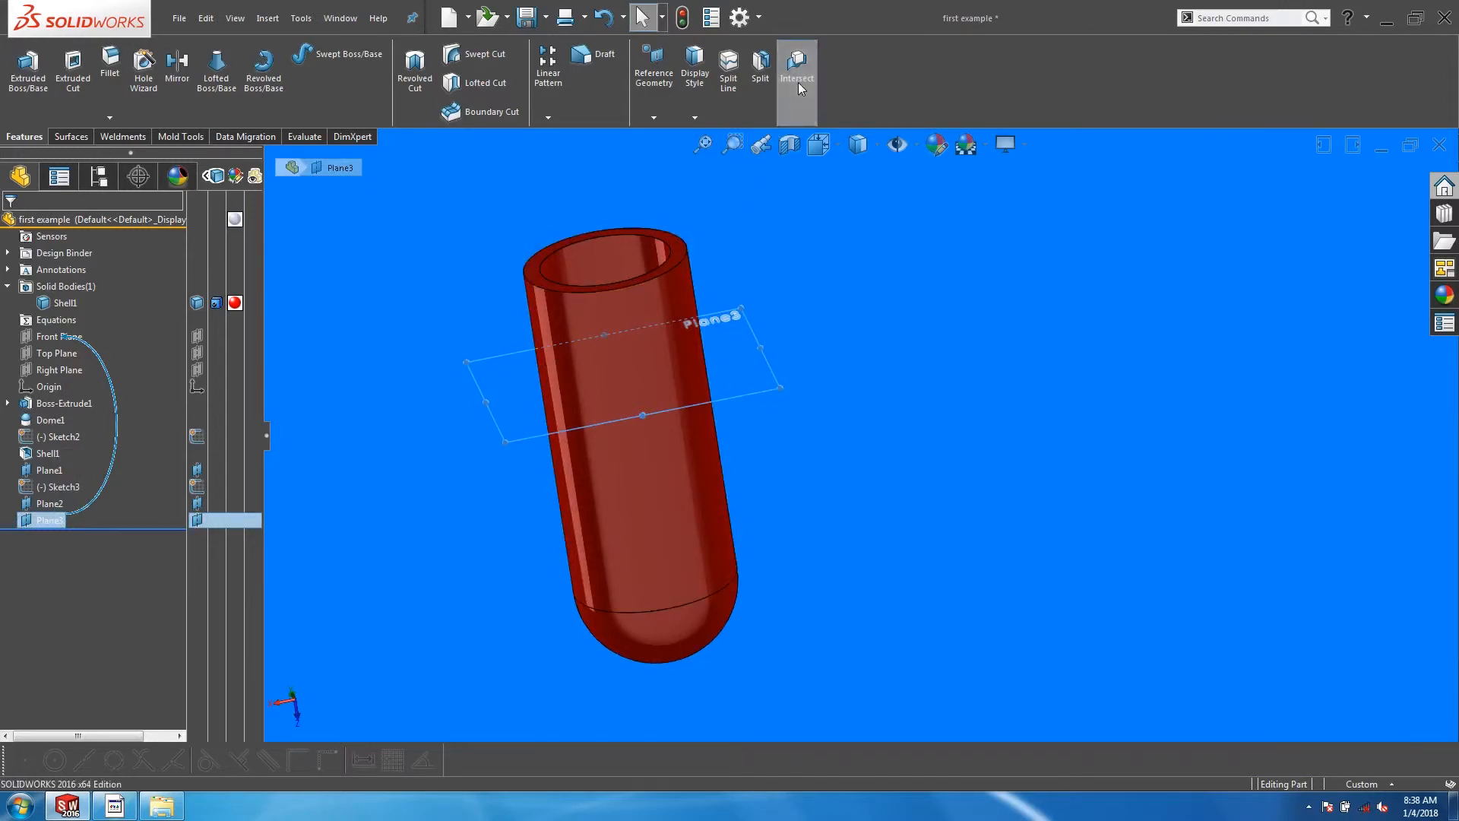
left_click(797, 64)
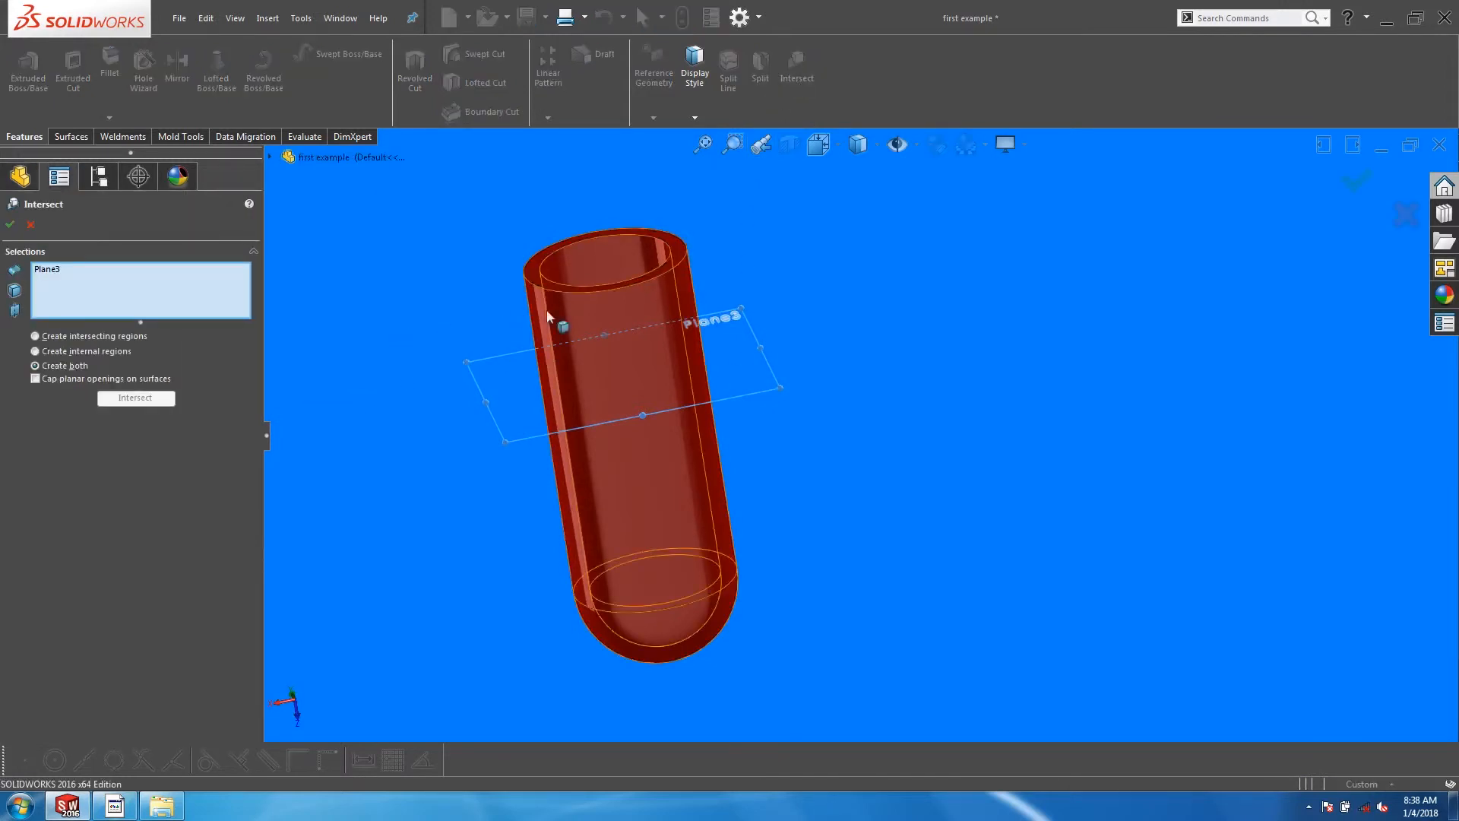
left_click(567, 307)
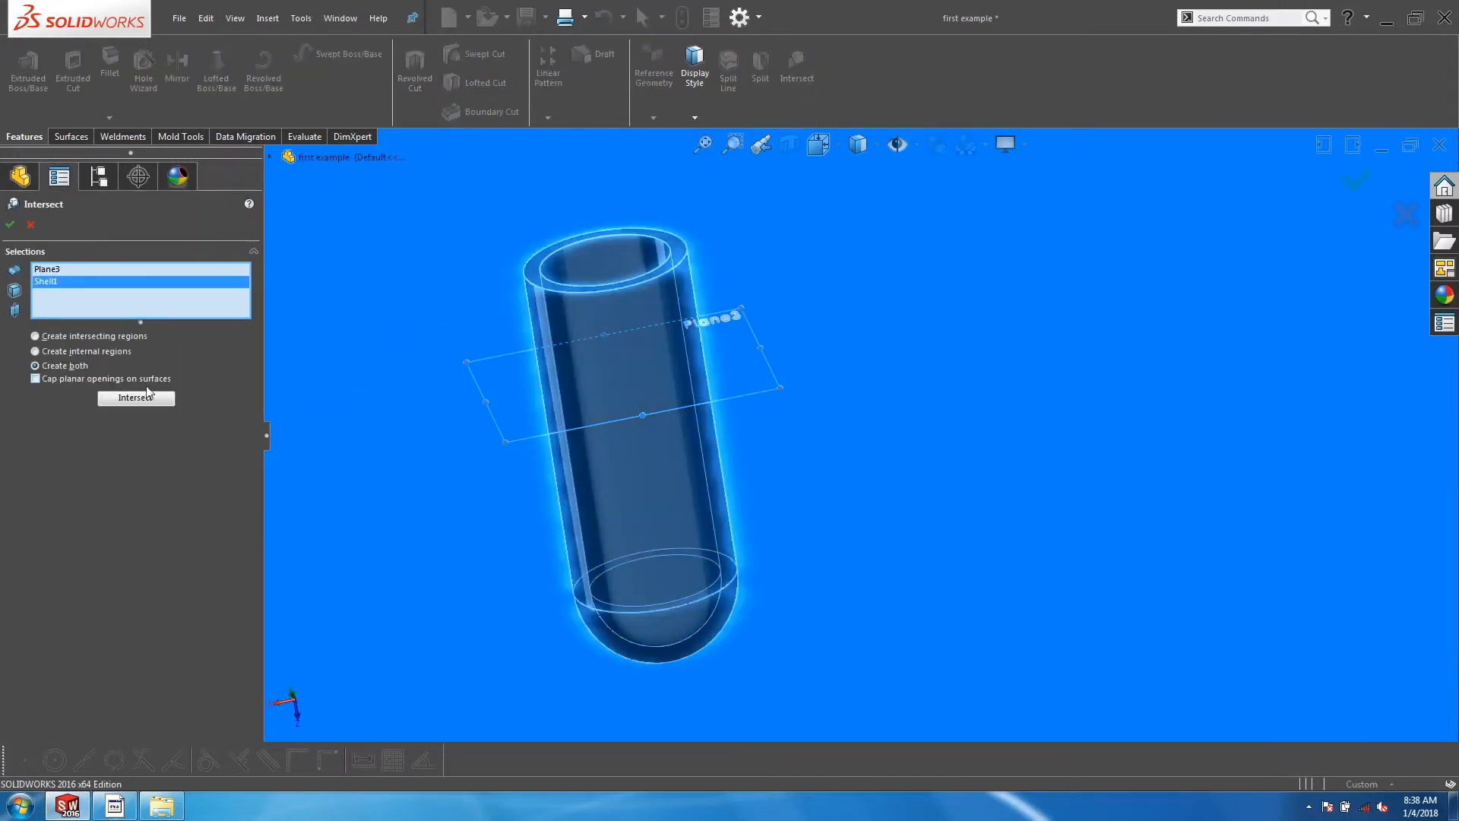
left_click(35, 352)
left_click(120, 399)
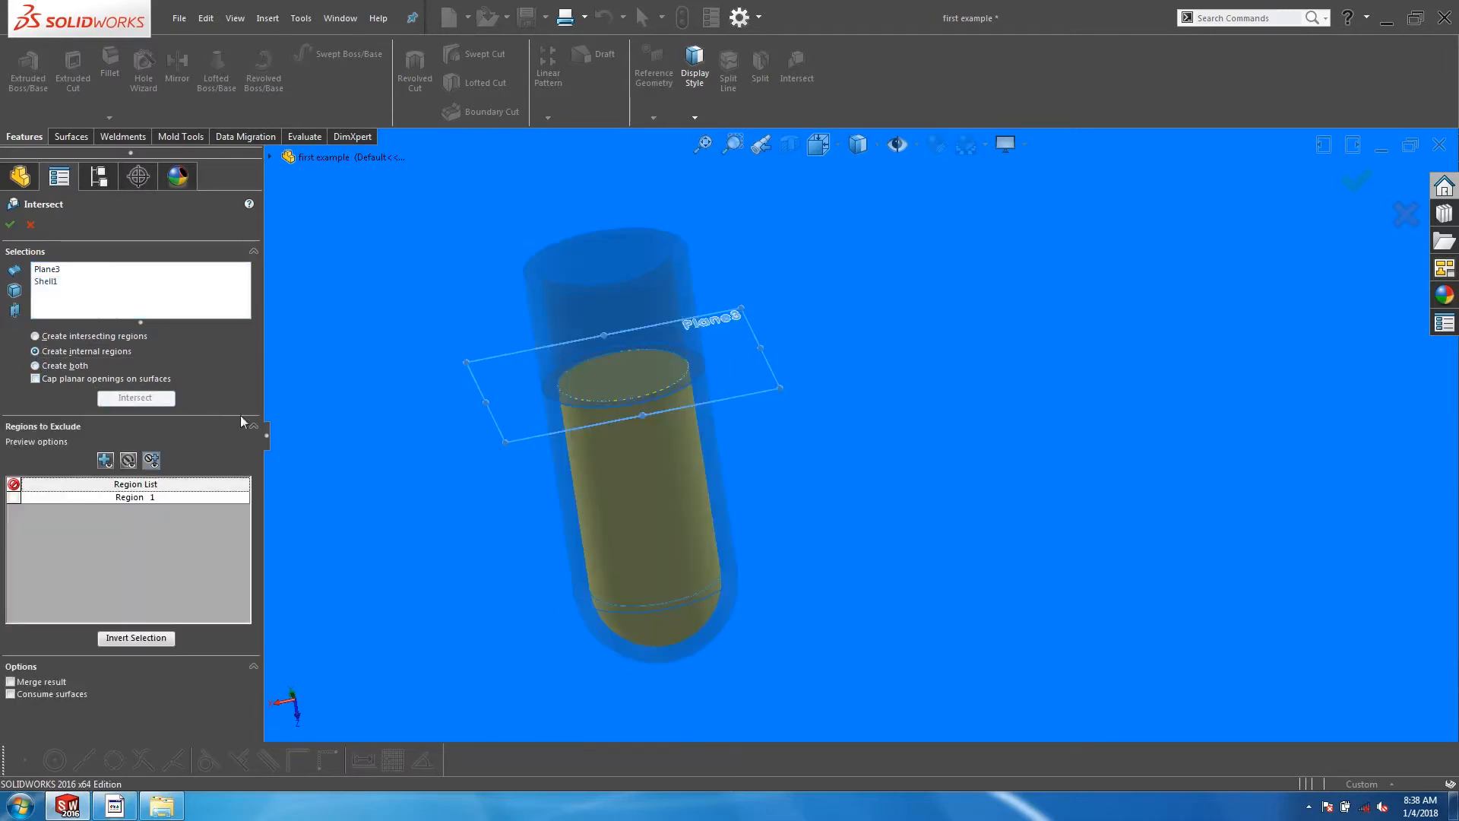
left_click(11, 227)
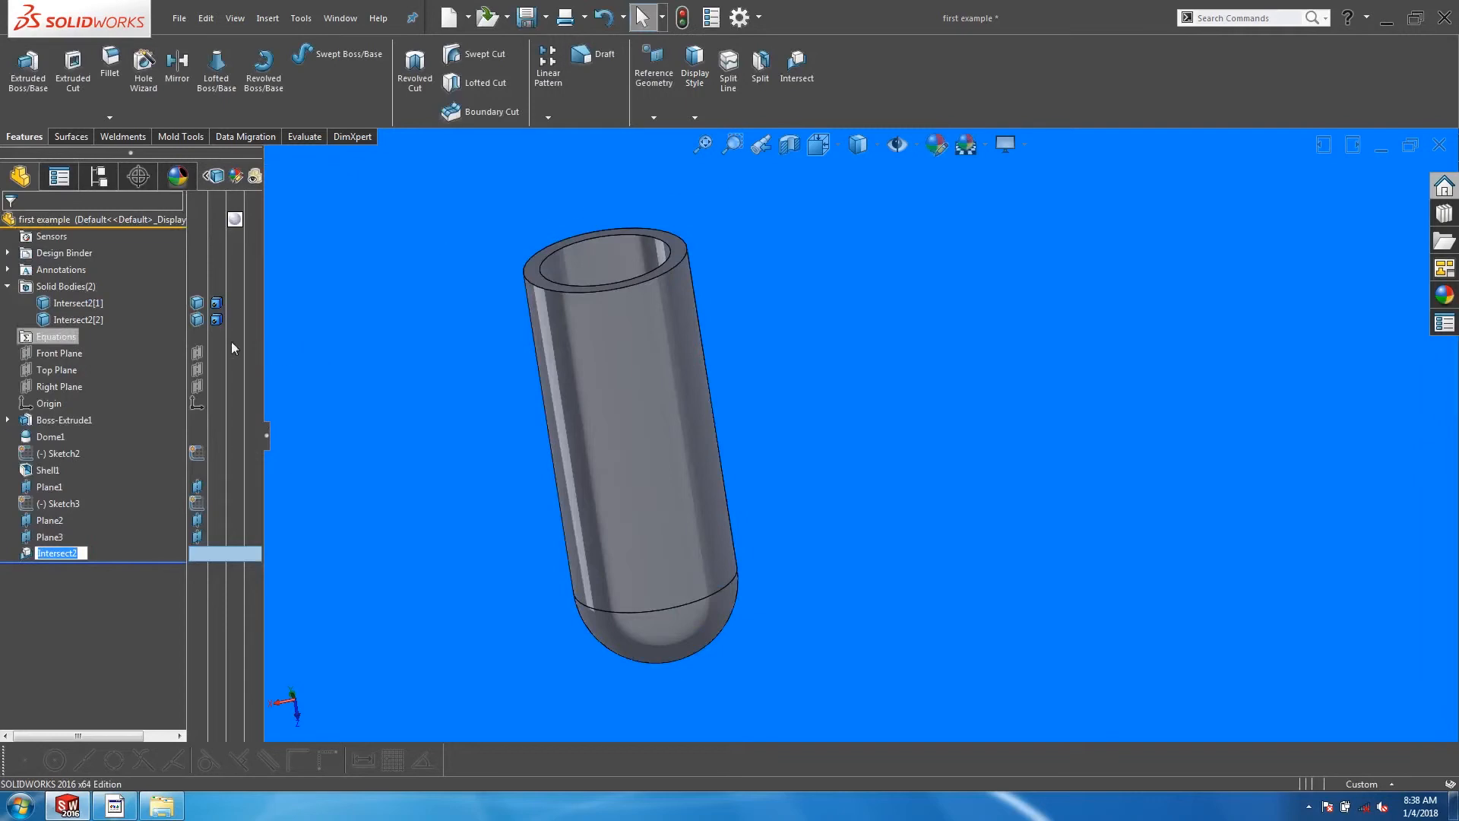
Adjust the display of the tube part's second Intersect body and inspect the part from the front
left_click(245, 319)
key("ctrl+1")
scroll(912, 458, "down", 3)
mouse_move(889, 456)
middle_mouse_down()
mouse_move(814, 547)
mouse_move(874, 456)
middle_mouse_up()
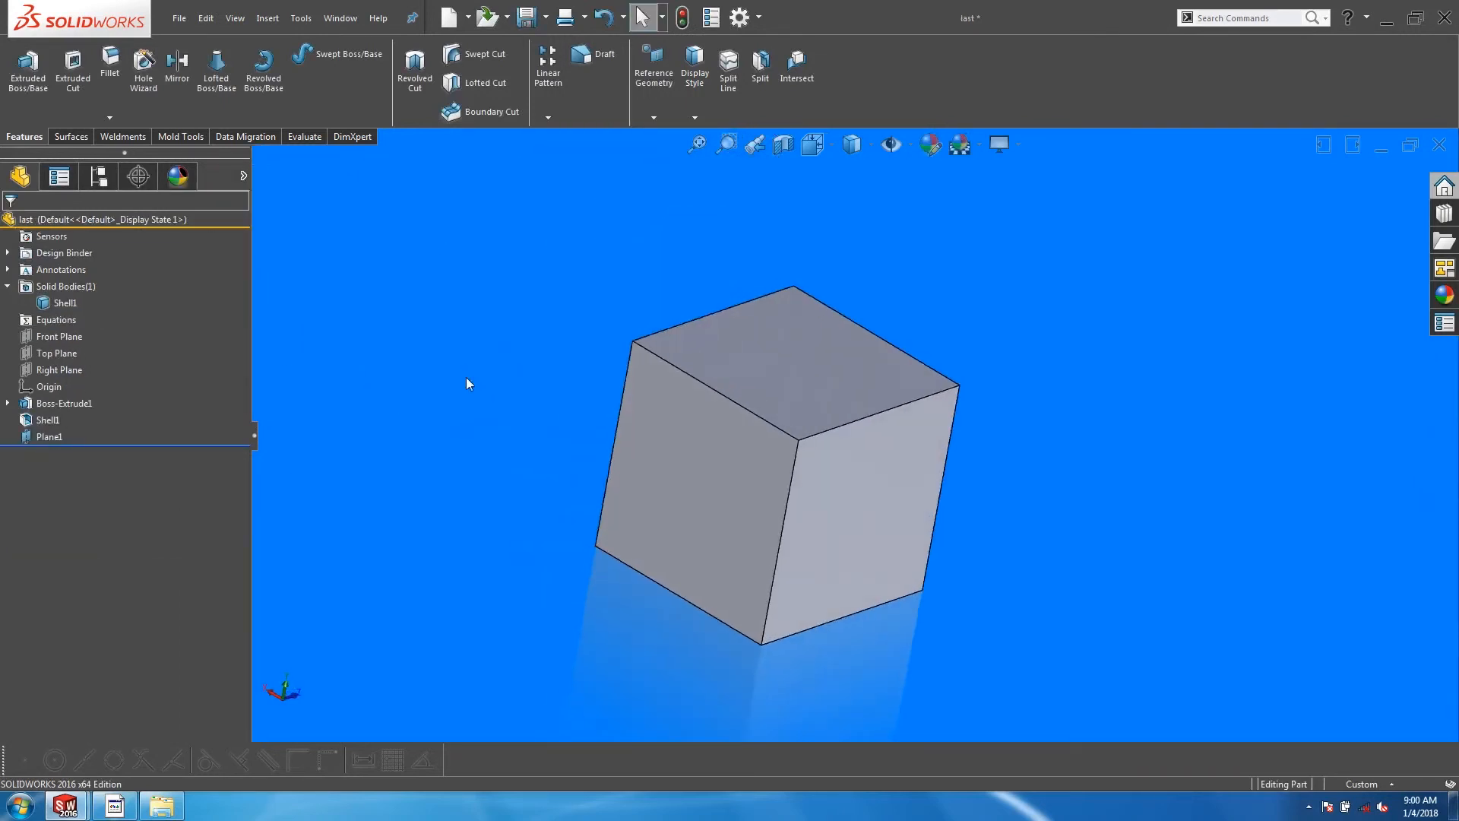
Inspect the hollow cube's interior with a temporary section view
right_click_drag(467, 377, 447, 237)
middle_click_drag(482, 388, 493, 287)
key("Escape")
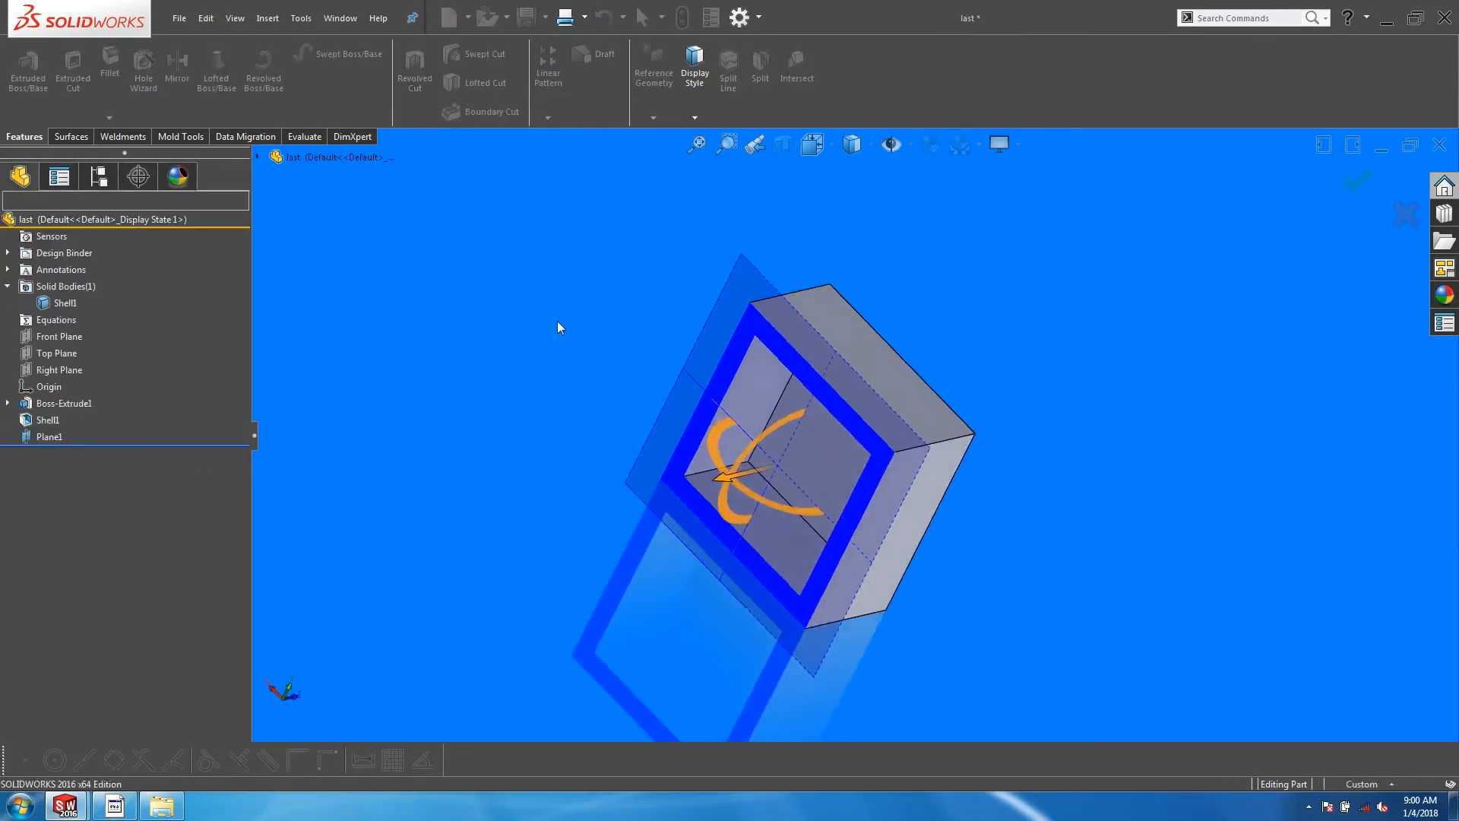
Intersect the hollow cube with the Front Plane, creating both intersecting and internal regions
left_click(797, 64)
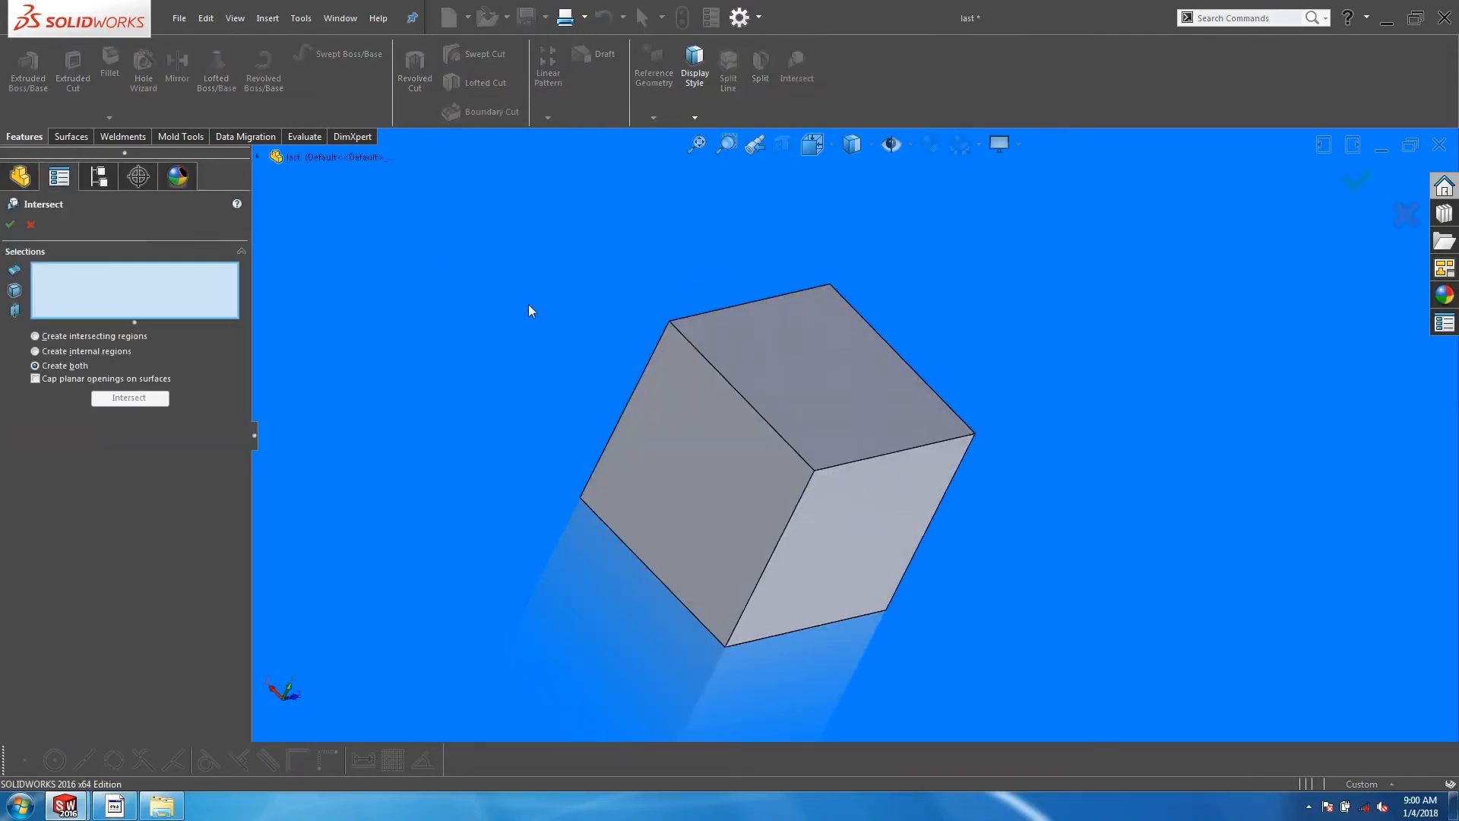
left_click(664, 443)
left_click(258, 158)
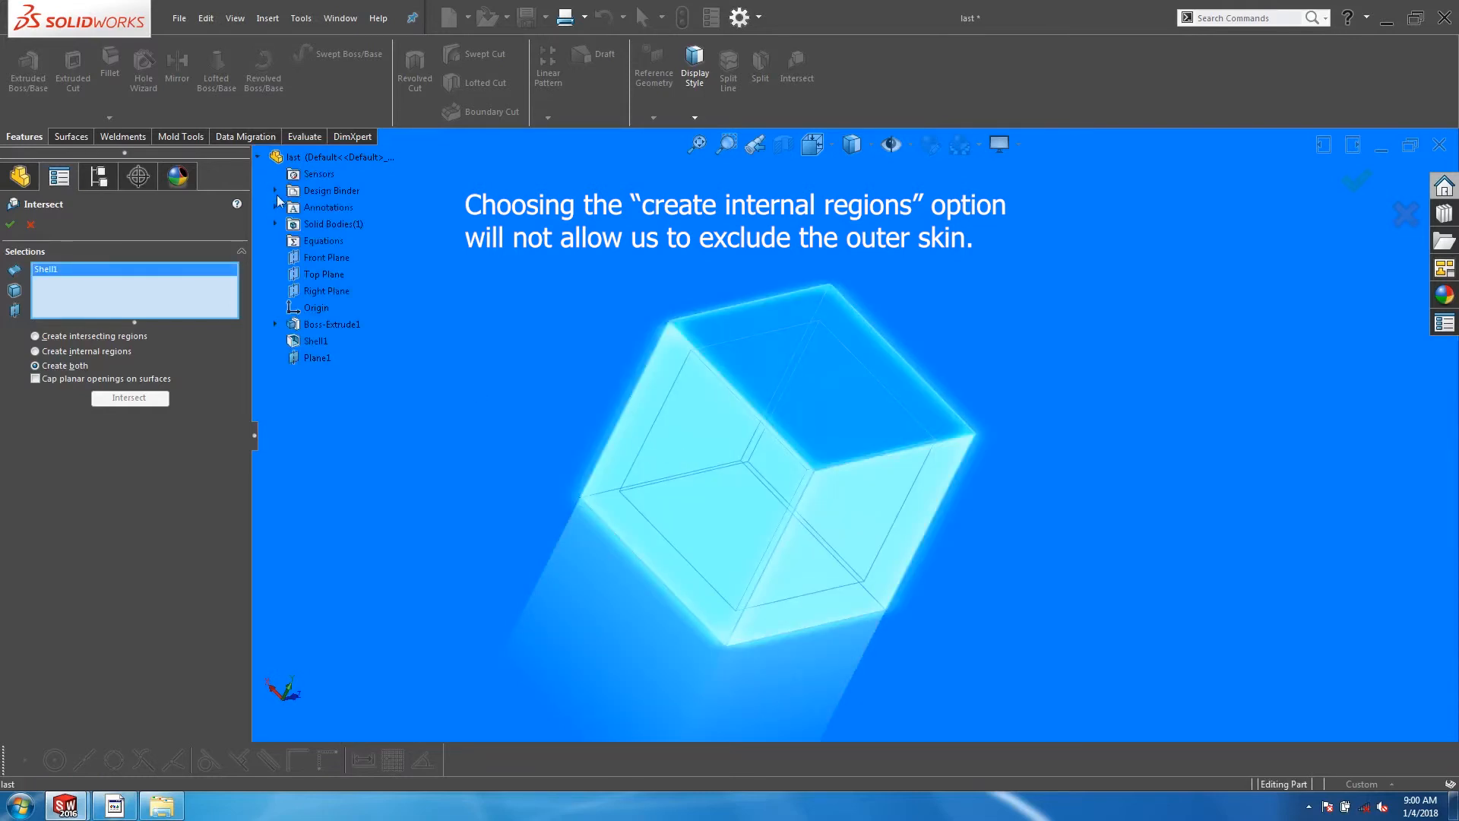
left_click(312, 258)
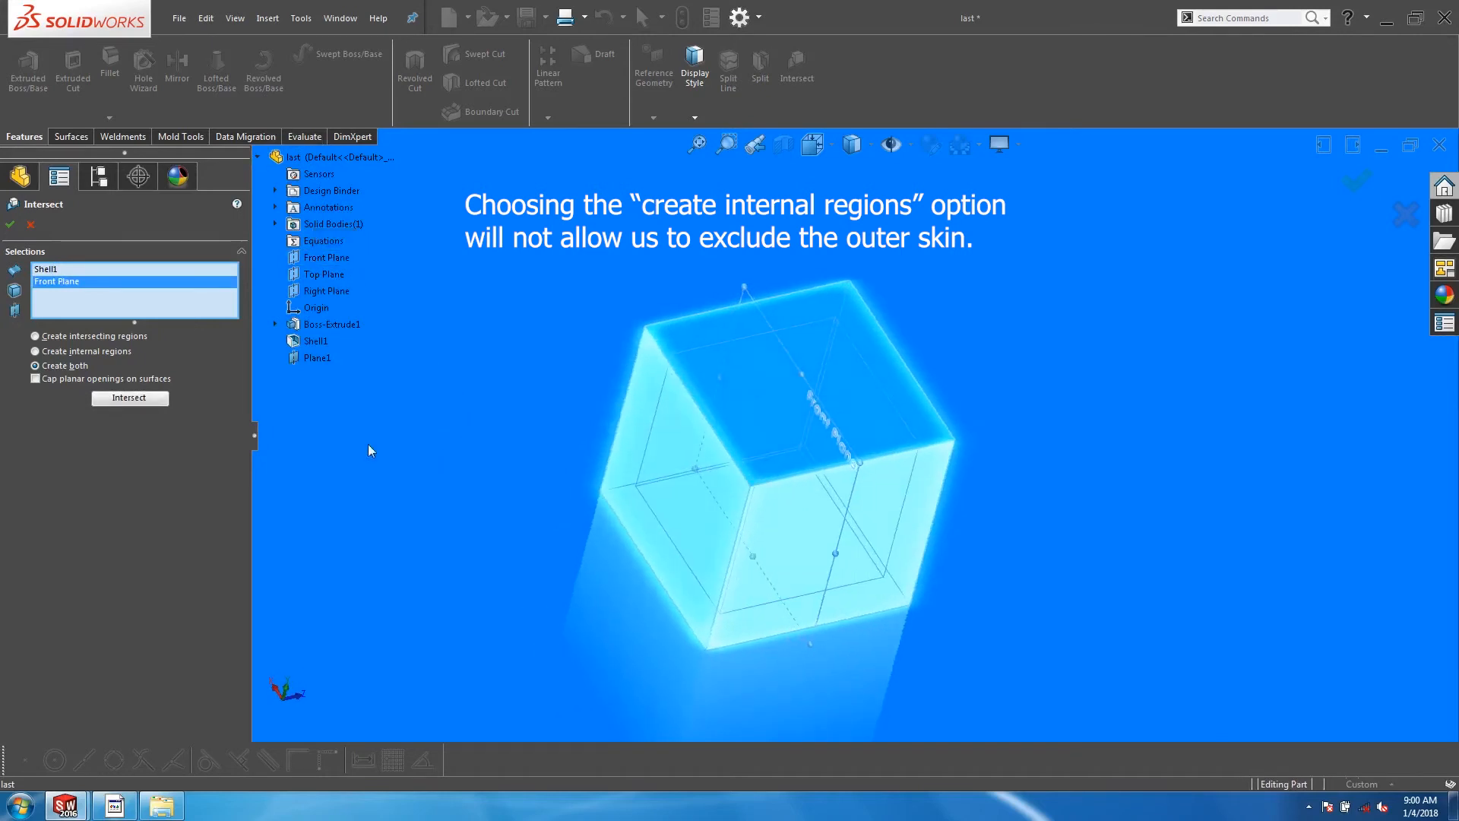
left_click(129, 398)
Exclude the outer skin, Regions 1 and 4, and finish the cube's Intersect feature
left_click(646, 470)
left_click(865, 395)
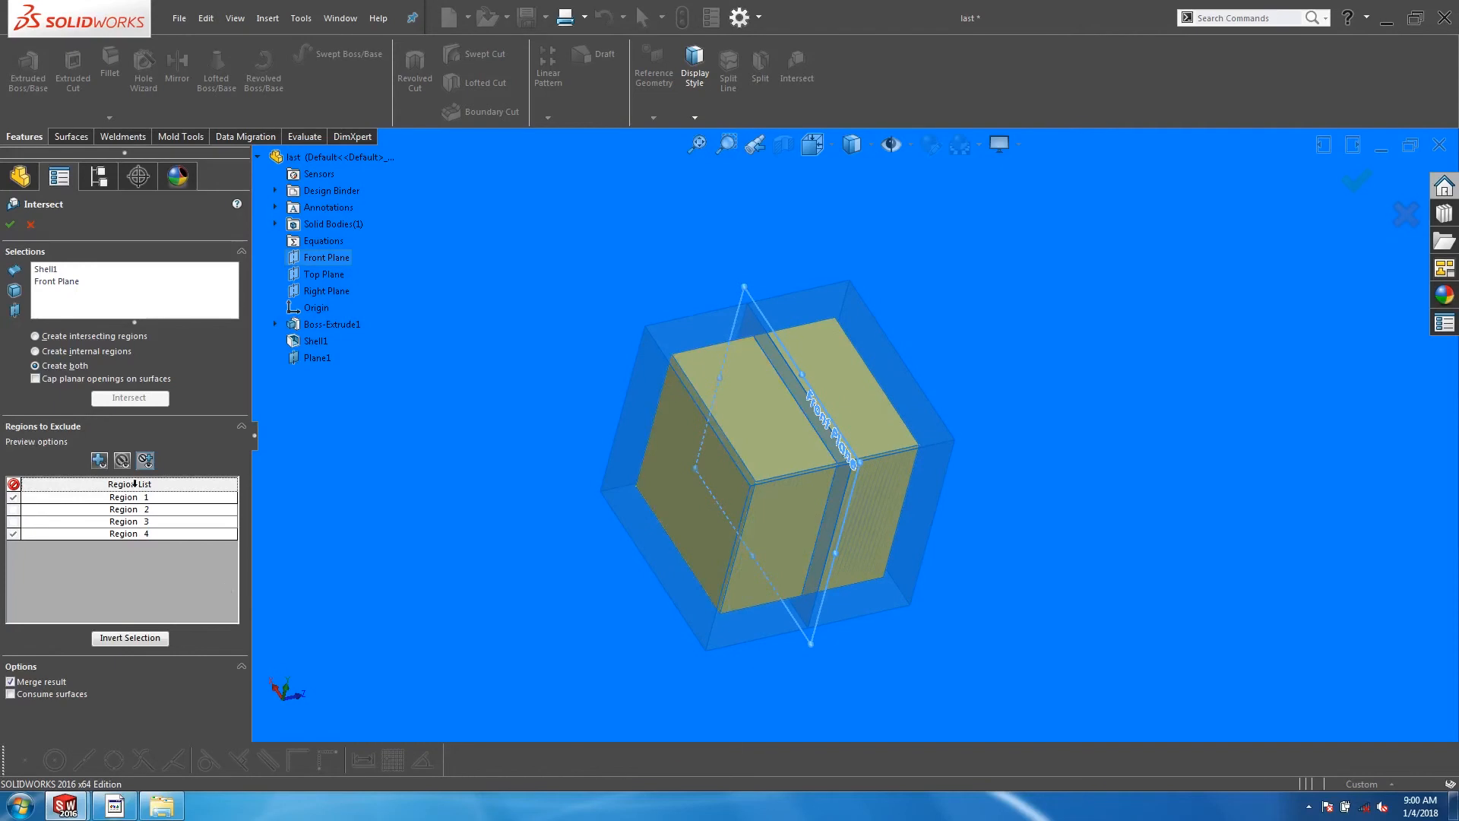
left_click(10, 226)
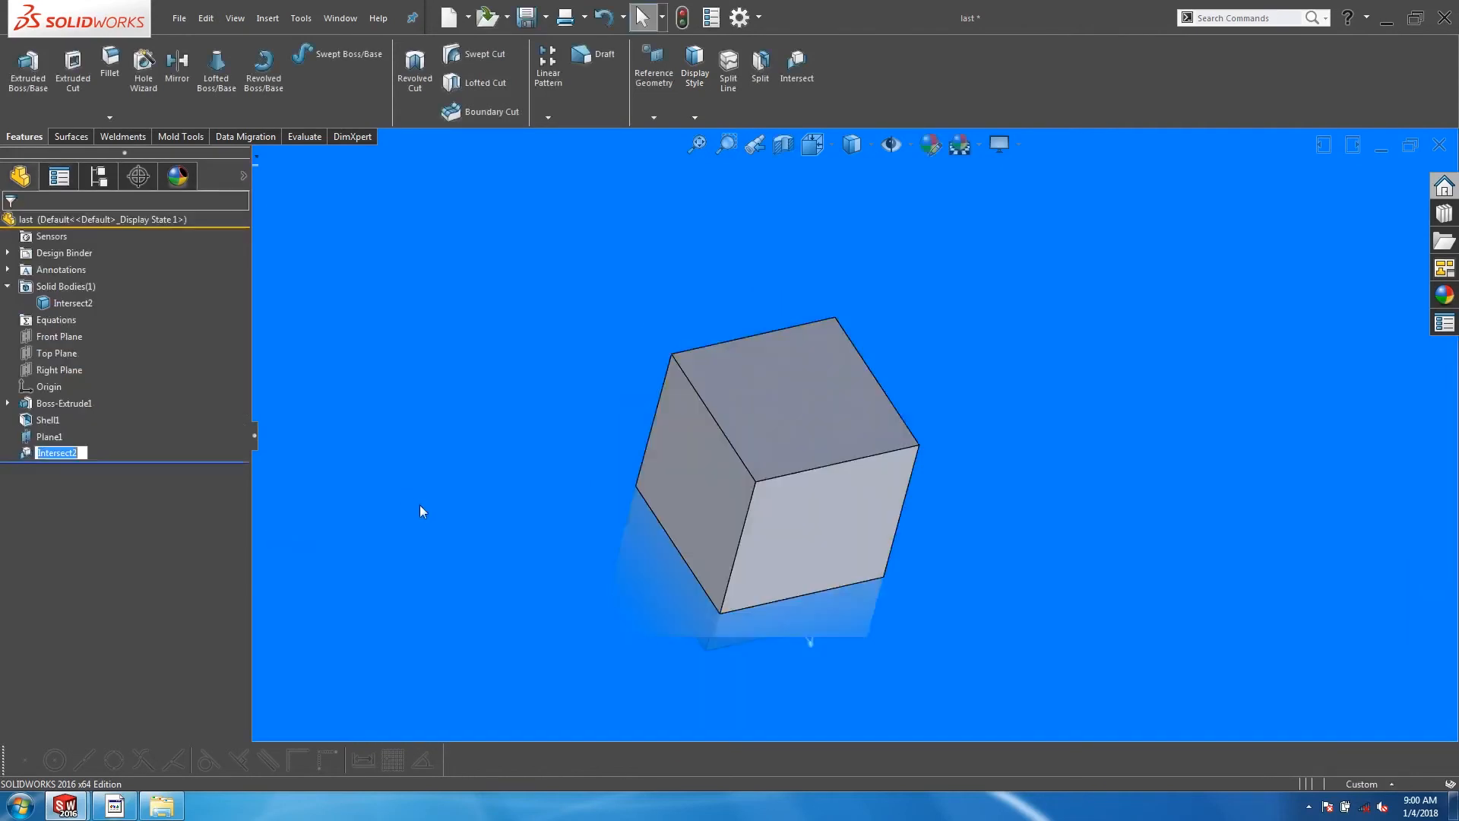
middle_click_drag(444, 438, 549, 415)
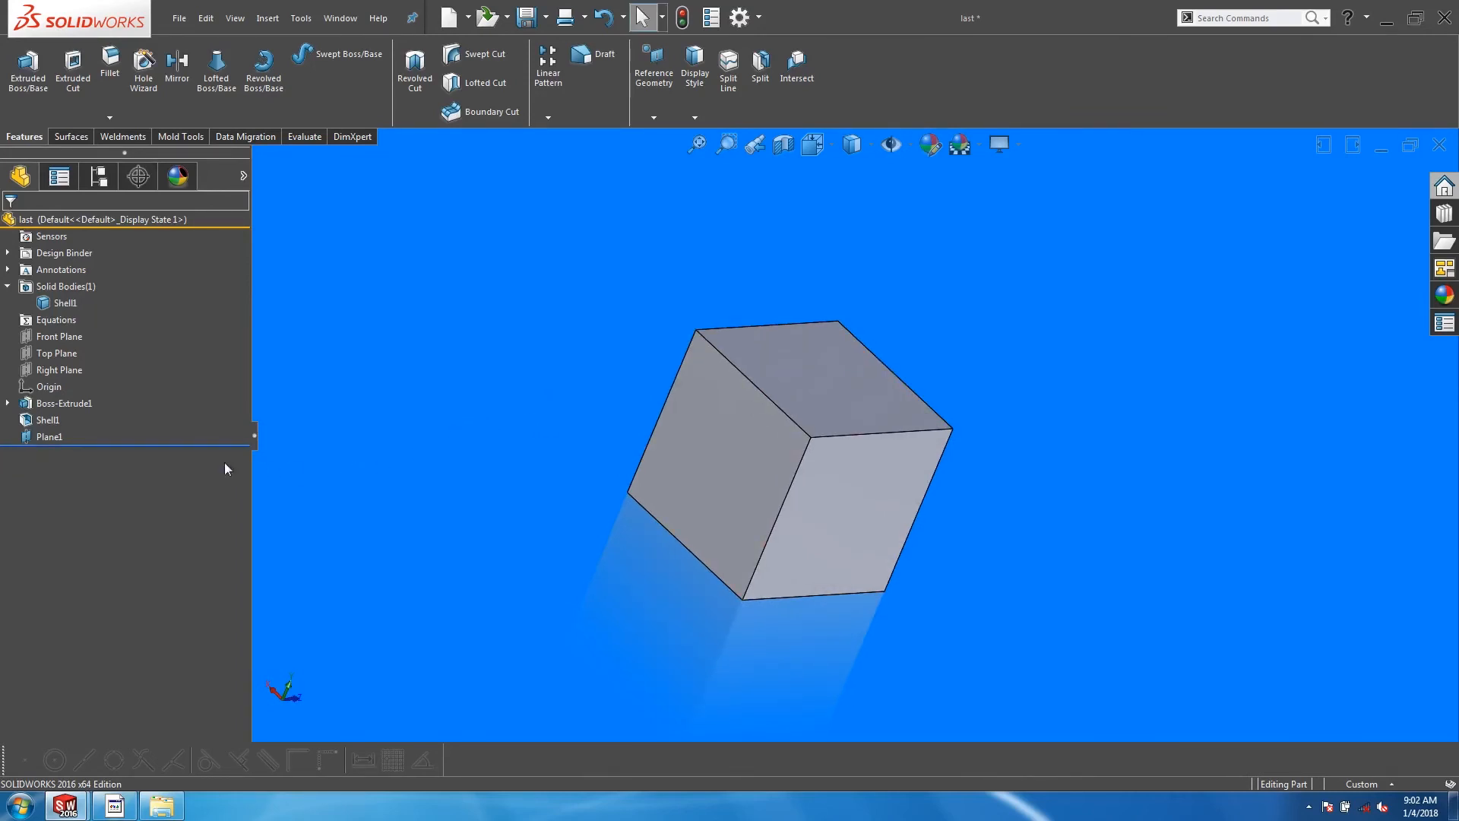
Intersect the hollow cube with the distant Plane1, creating both intersecting and internal regions
left_click(48, 436)
middle_click_drag(403, 458, 459, 499)
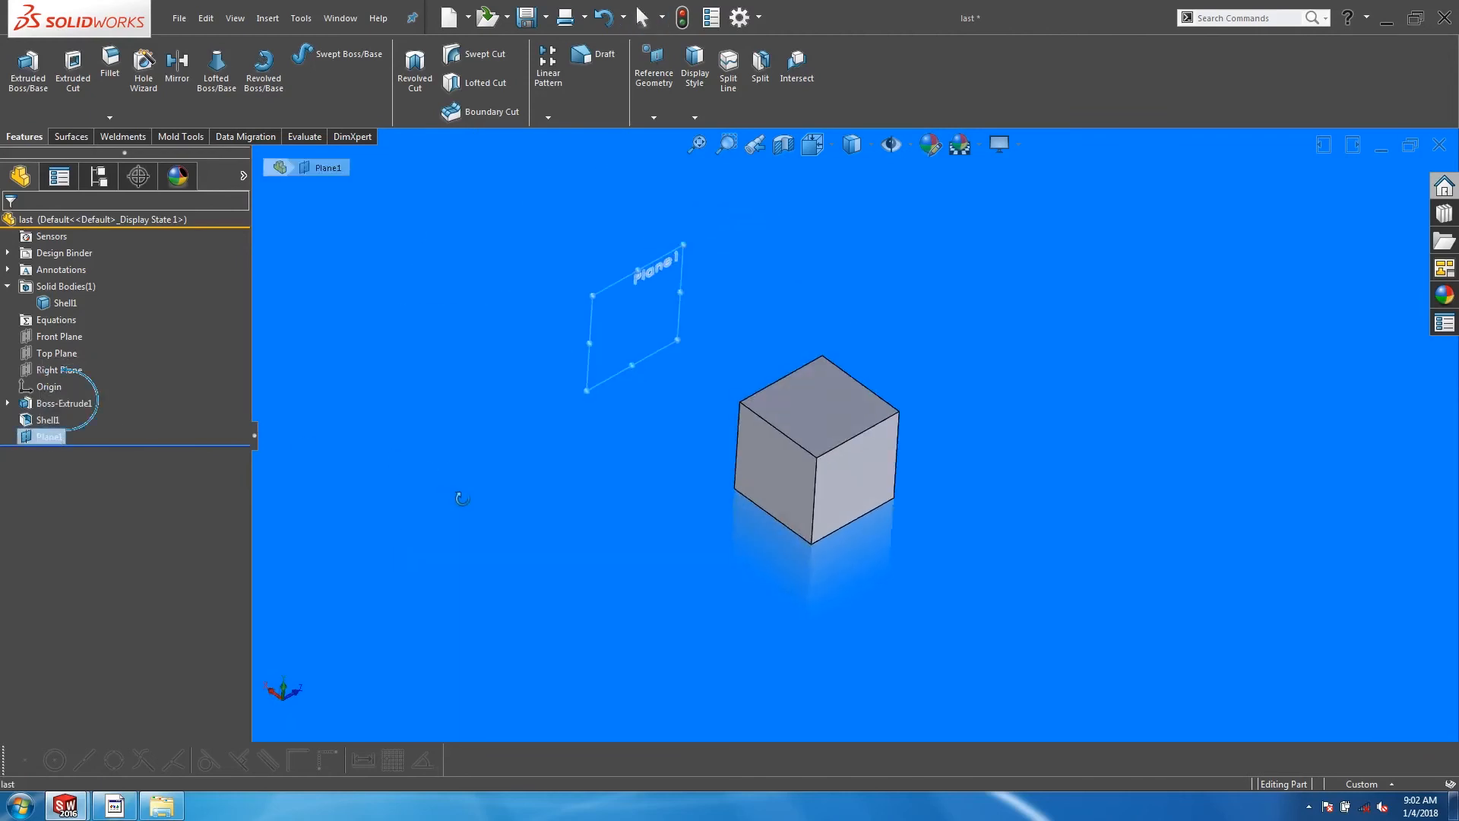
left_click(797, 78)
left_click(806, 418)
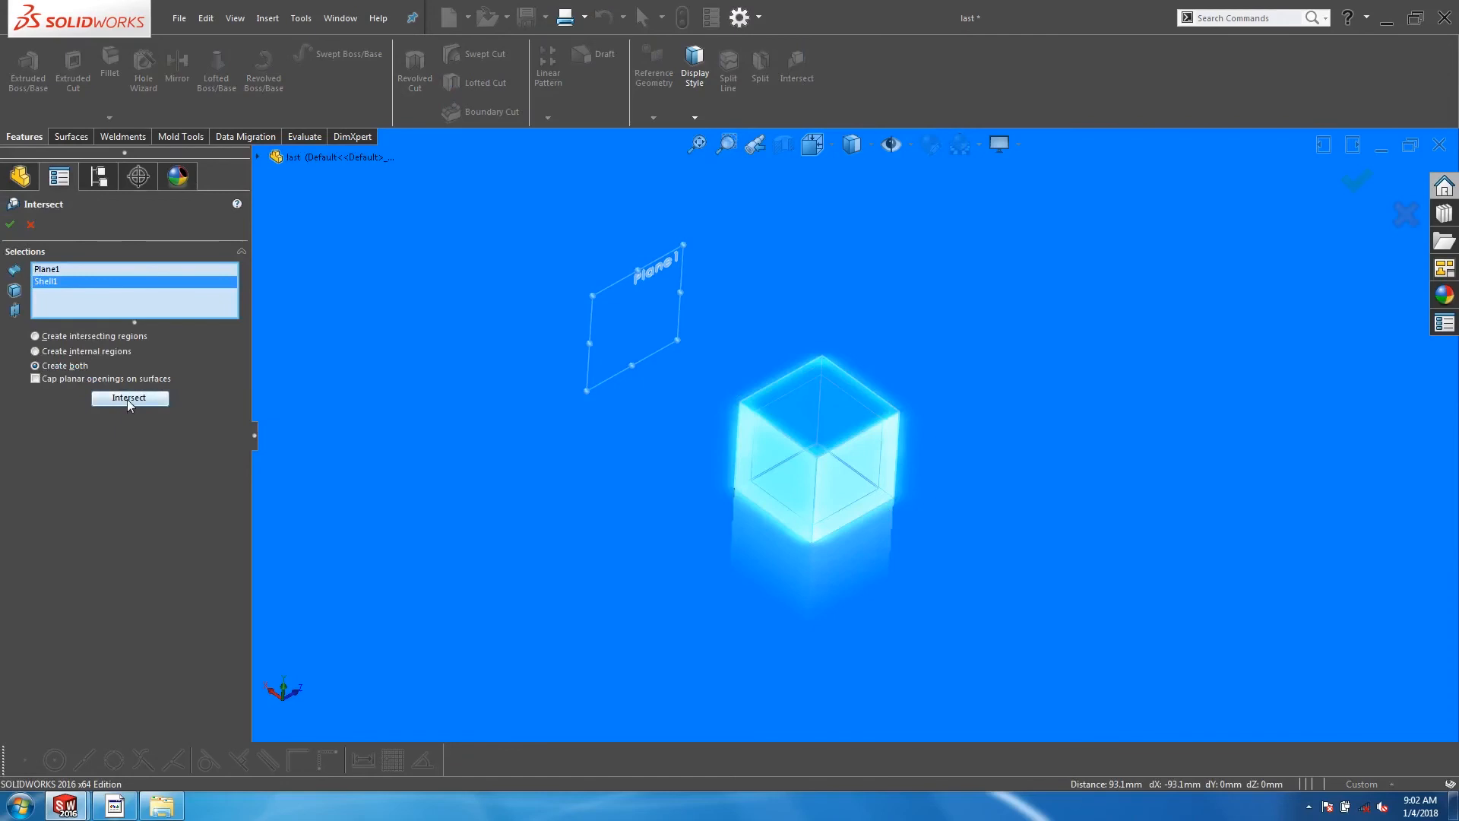
left_click(128, 400)
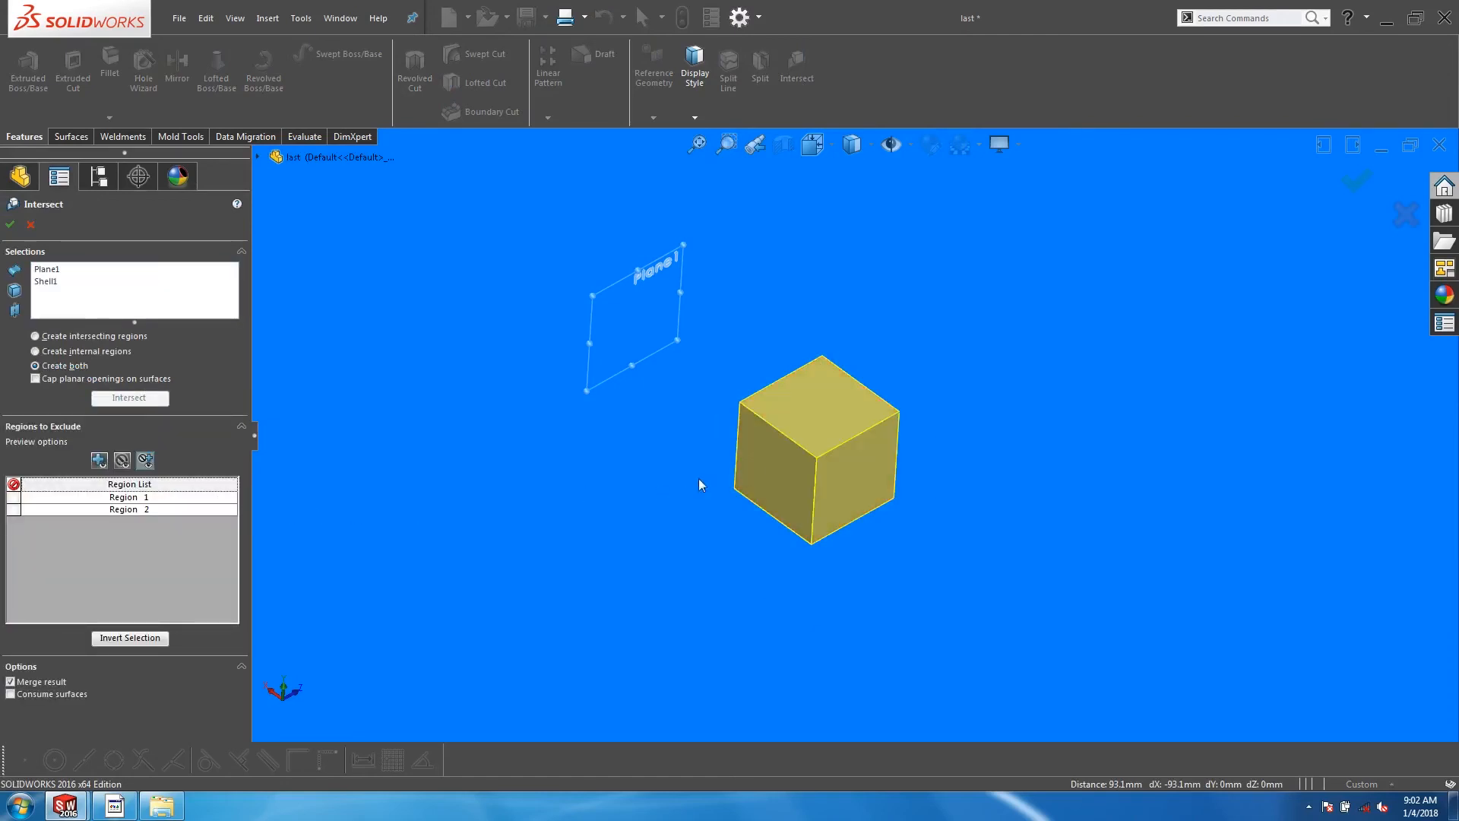
Exclude the cube's outer skin, Region 2, and finish the Intersect feature
left_click(772, 459)
middle_click_drag(679, 451, 687, 398)
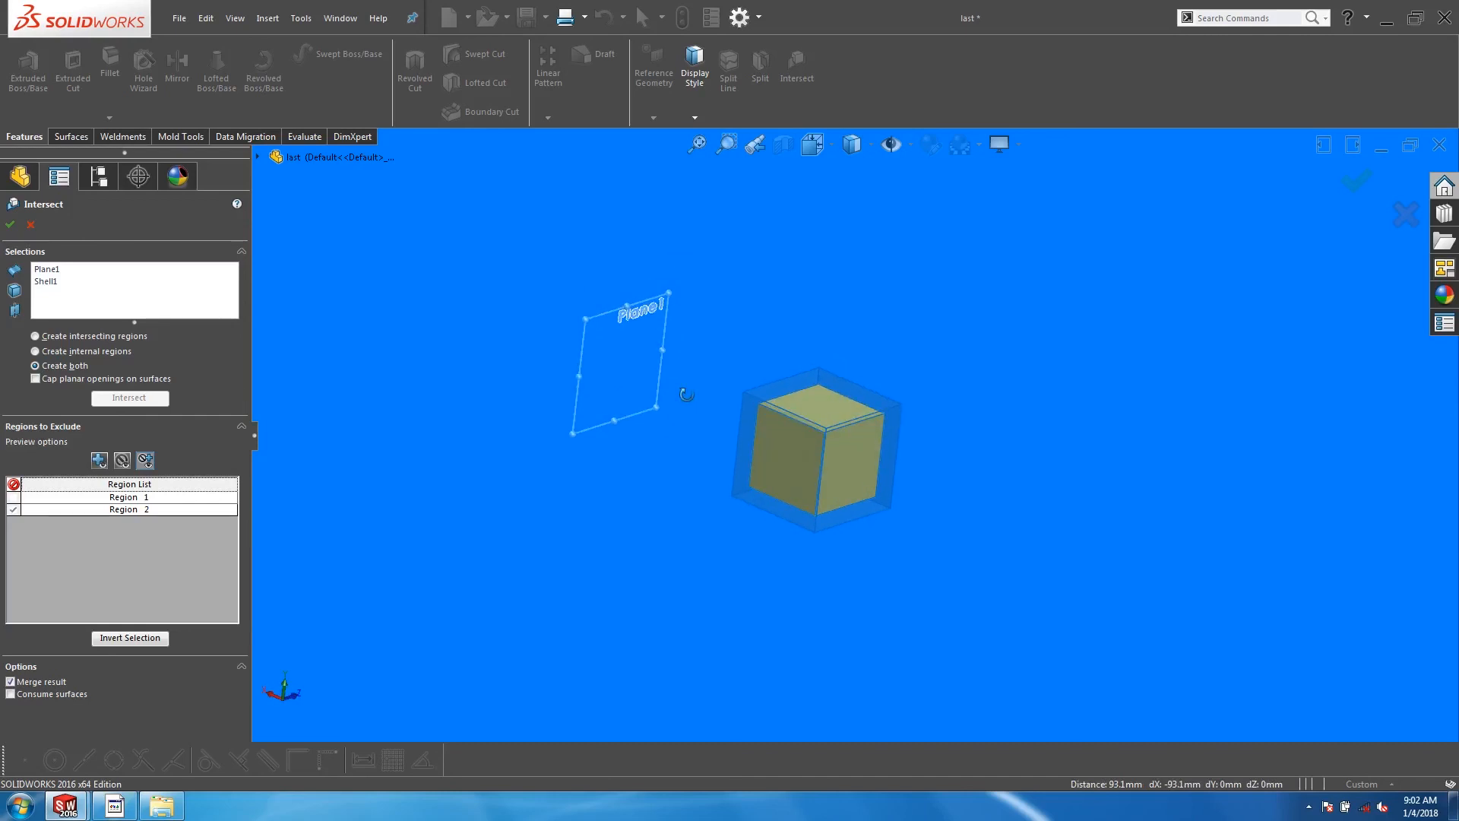
left_click(10, 225)
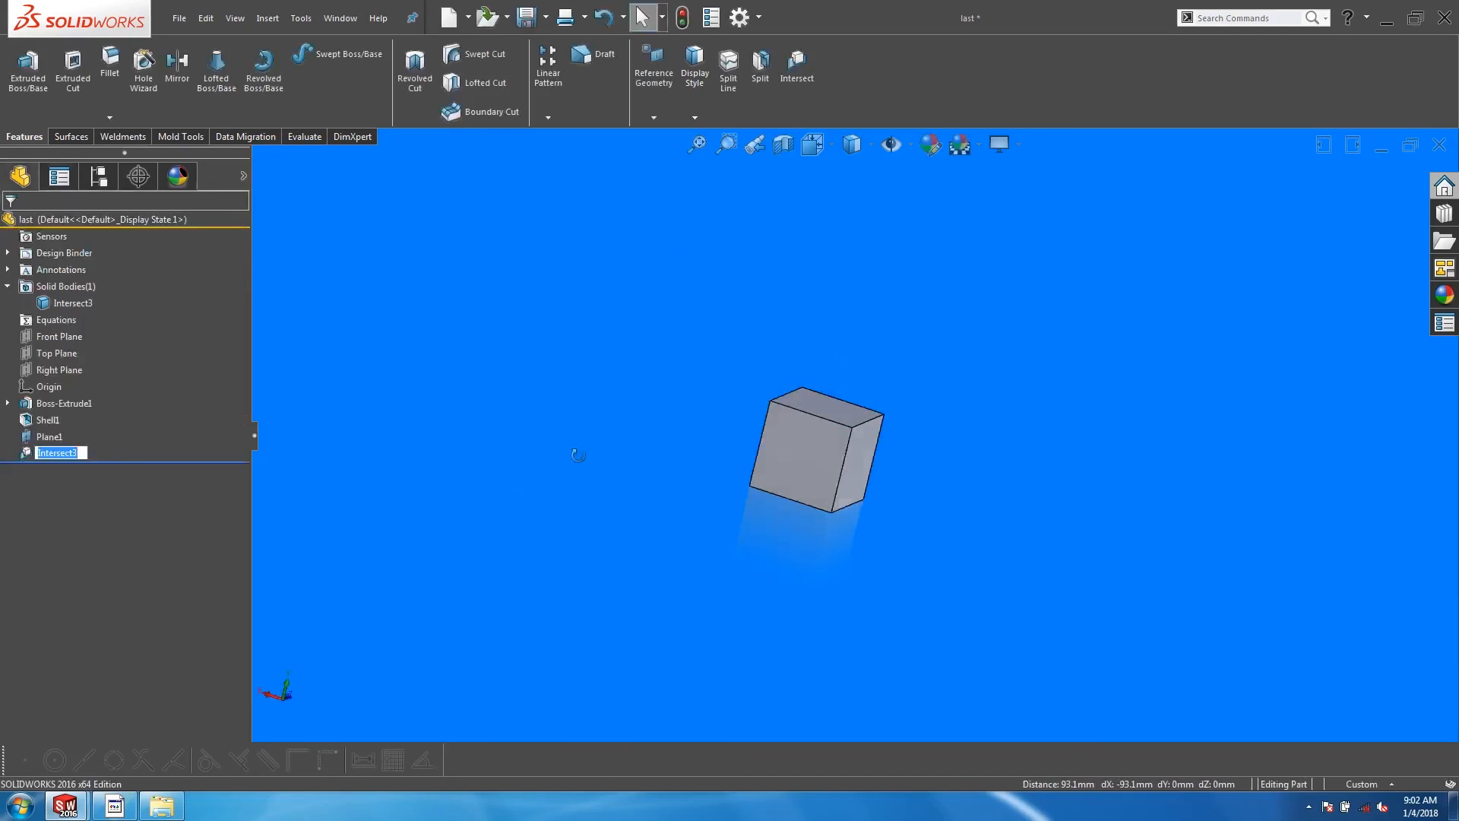